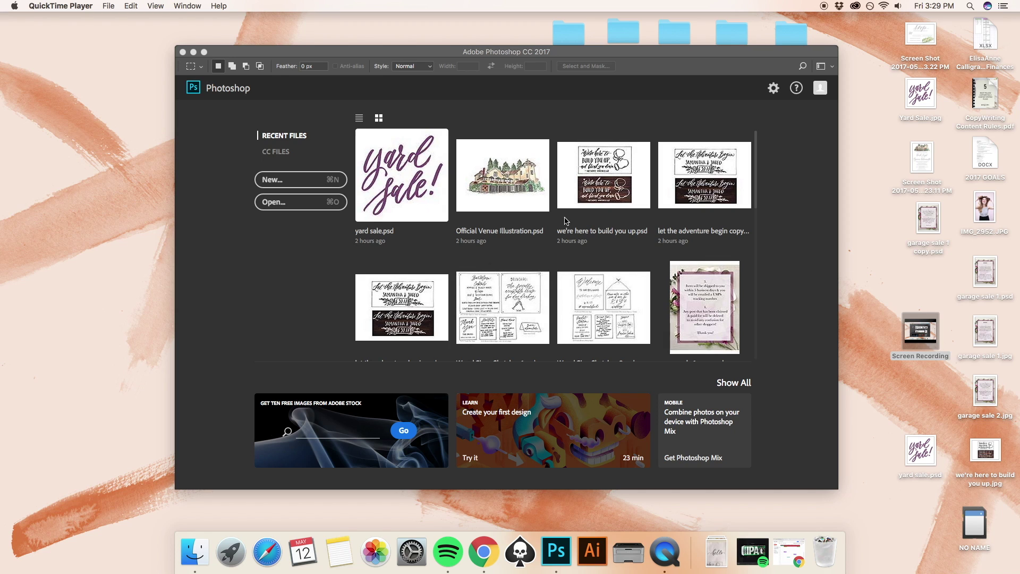
Bring the Photoshop CC 2017 start screen window to the front.
left_click(623, 50)
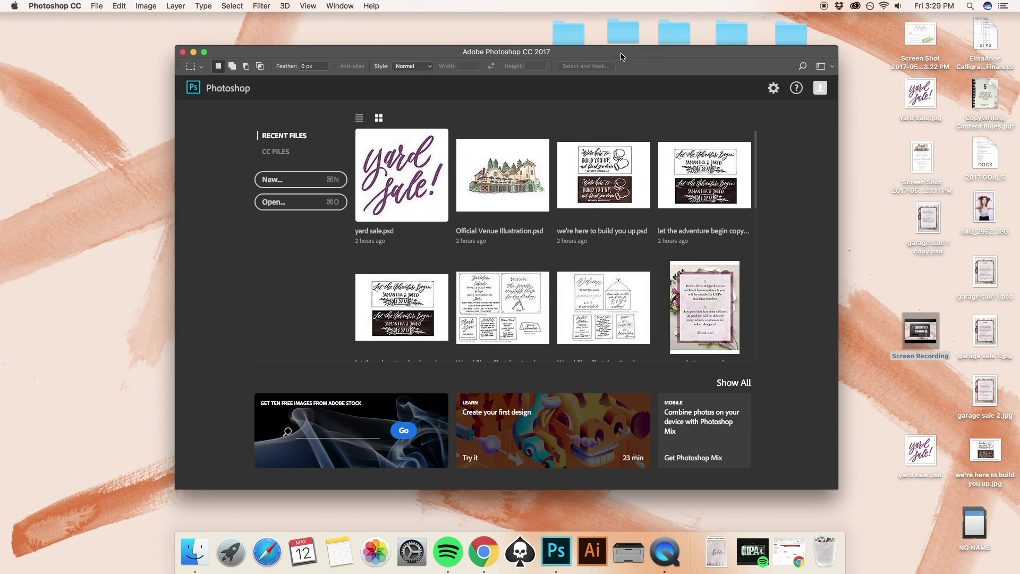
Enlarge the Photoshop window and start a new document with the 3 x 4 in, 300 ppi preset.
left_click_drag(623, 52, 559, 37)
left_click_drag(774, 476, 907, 507)
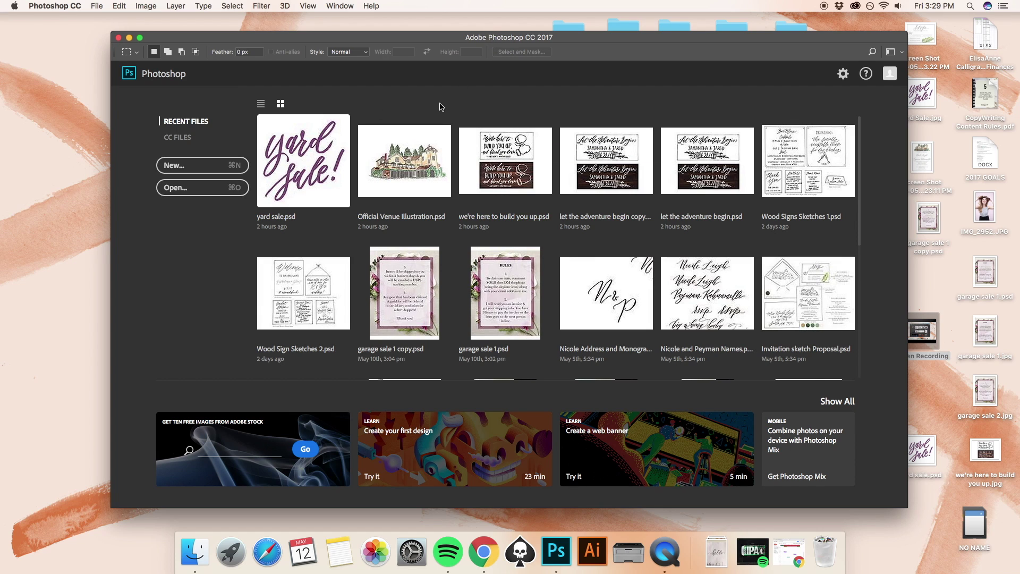
left_click(212, 170)
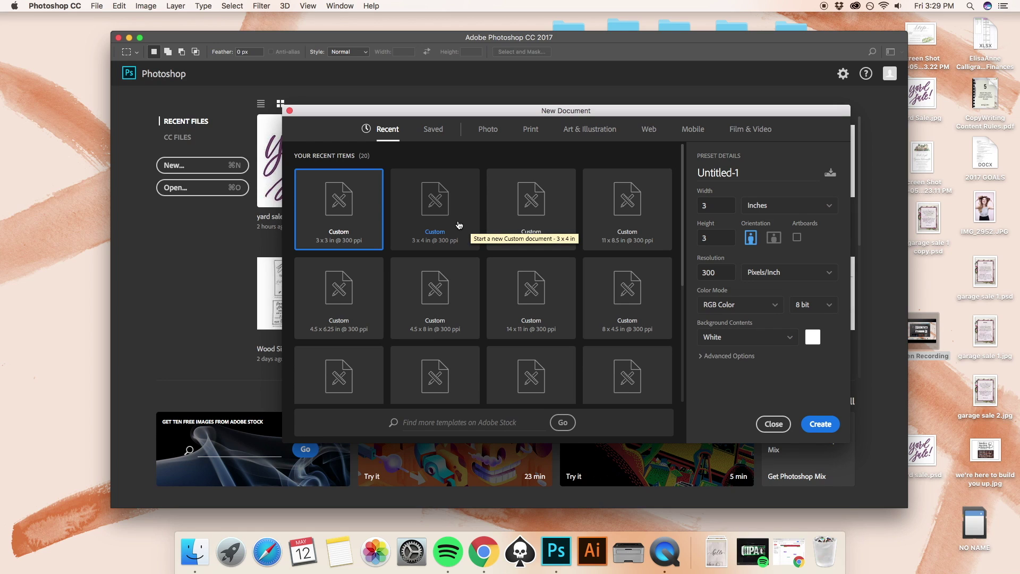
left_click(459, 225)
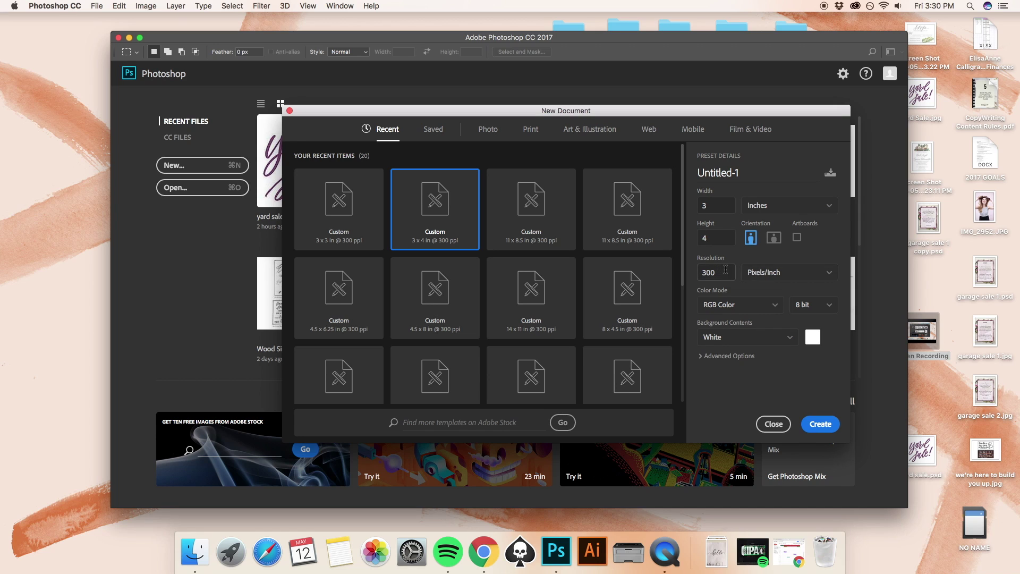
Set the new document's color mode to CMYK Color and name it 'Hello Digitizing'.
left_click(742, 311)
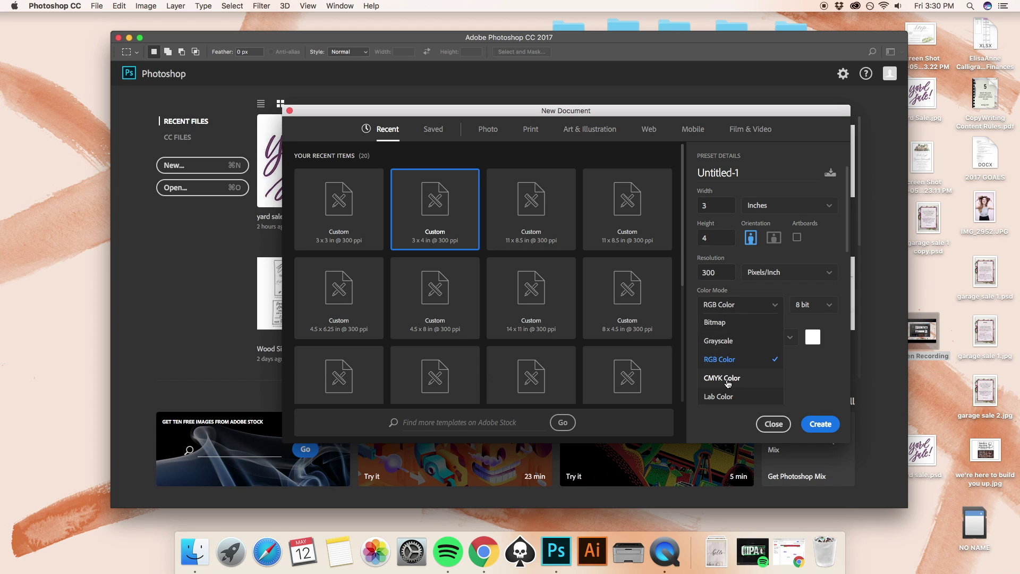
left_click(729, 380)
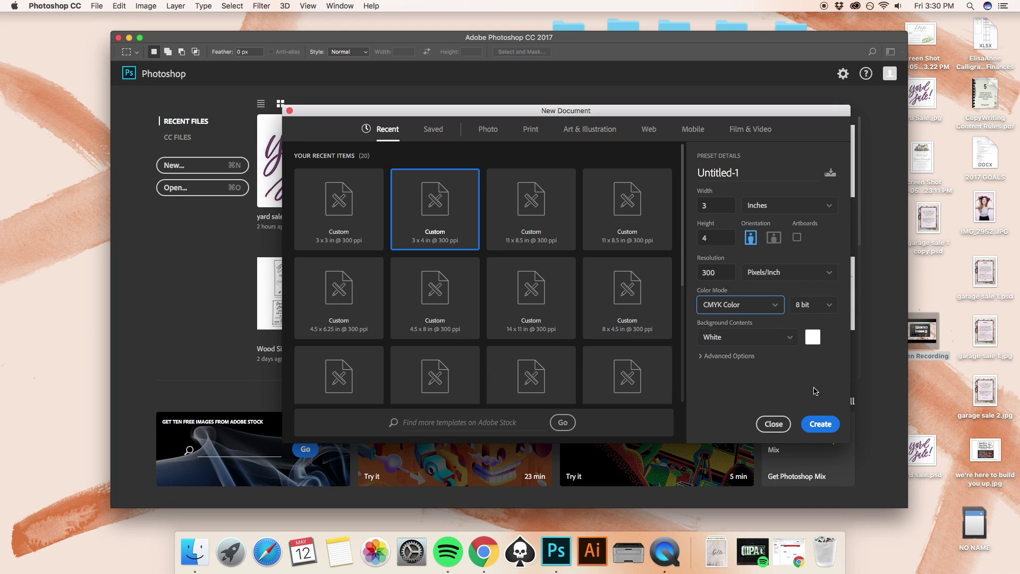
left_click(717, 173)
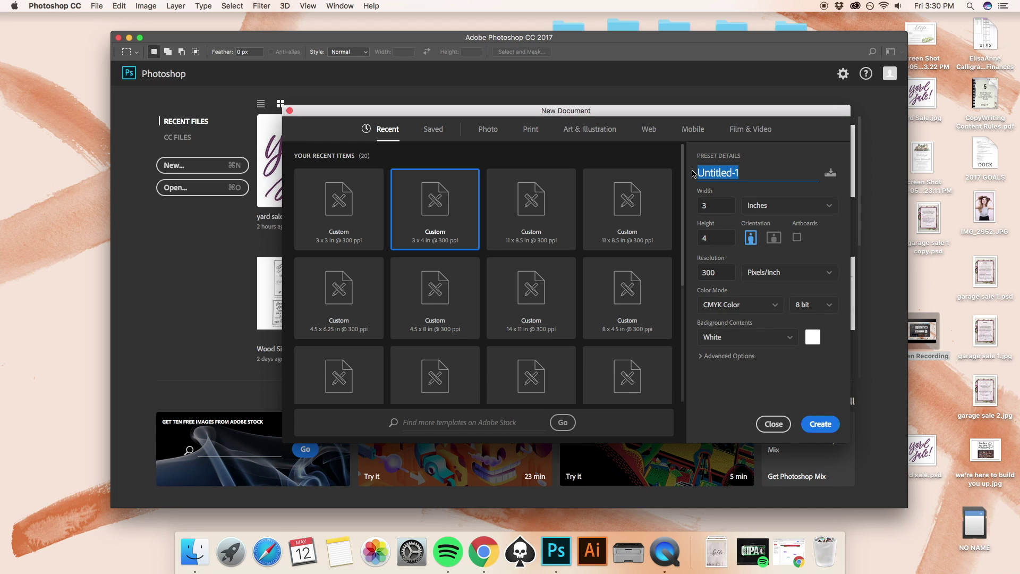
type("Hello")
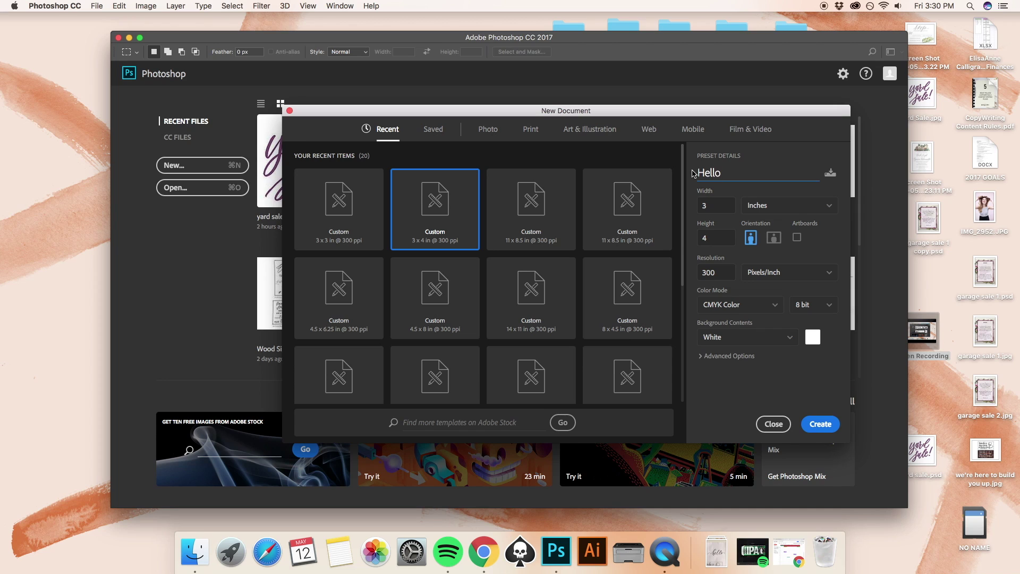
type(" Digitizing")
Create the Hello Digitizing document and zoom the white canvas to 50%.
left_click(824, 428)
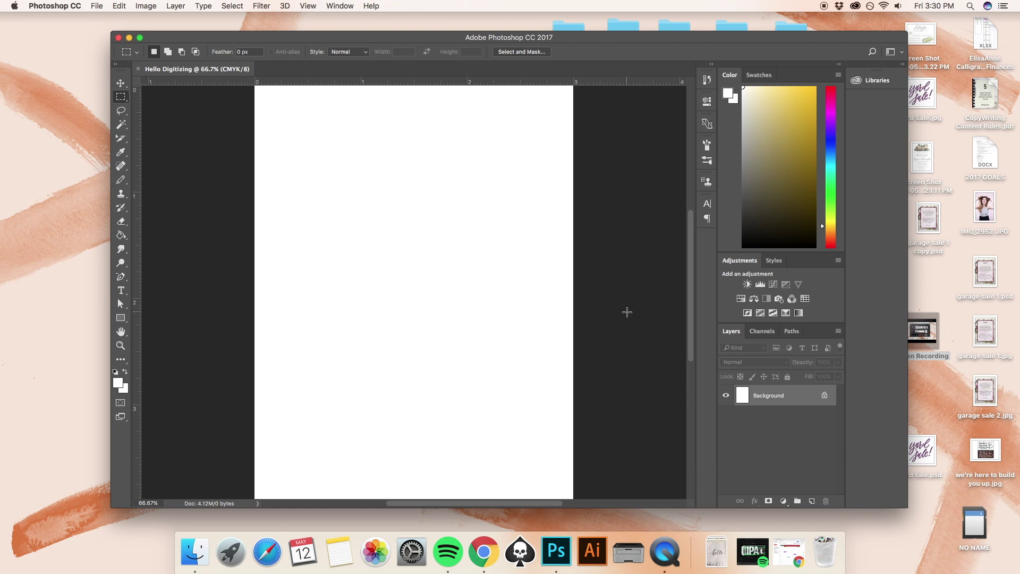
key("super+minus")
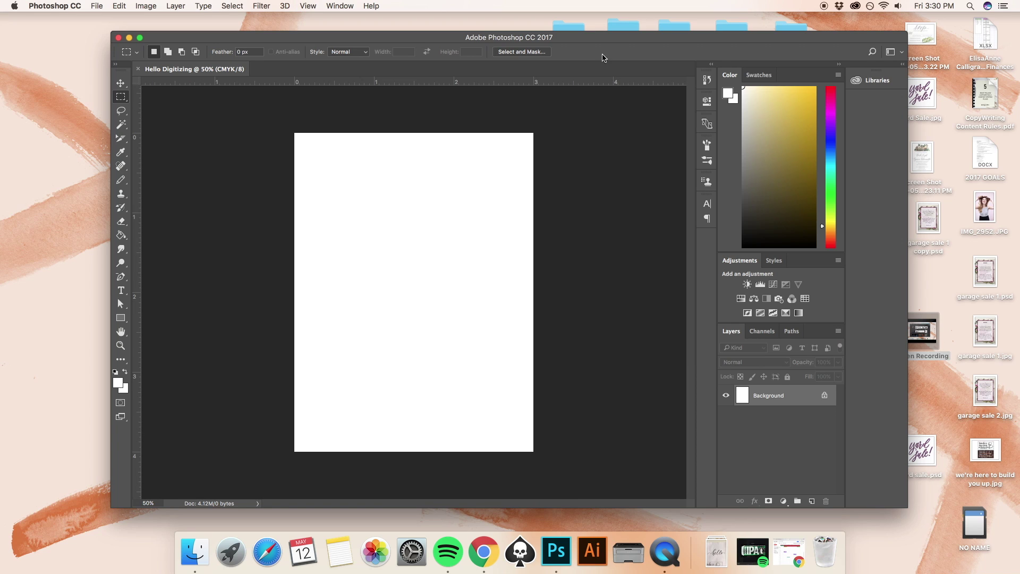
left_click_drag(598, 42, 607, 41)
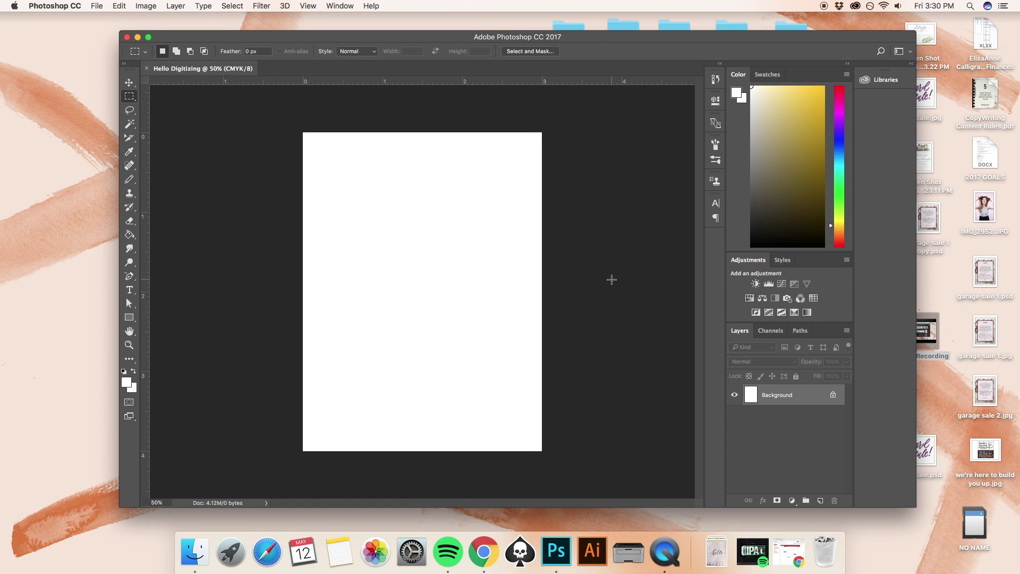
key("super+equal")
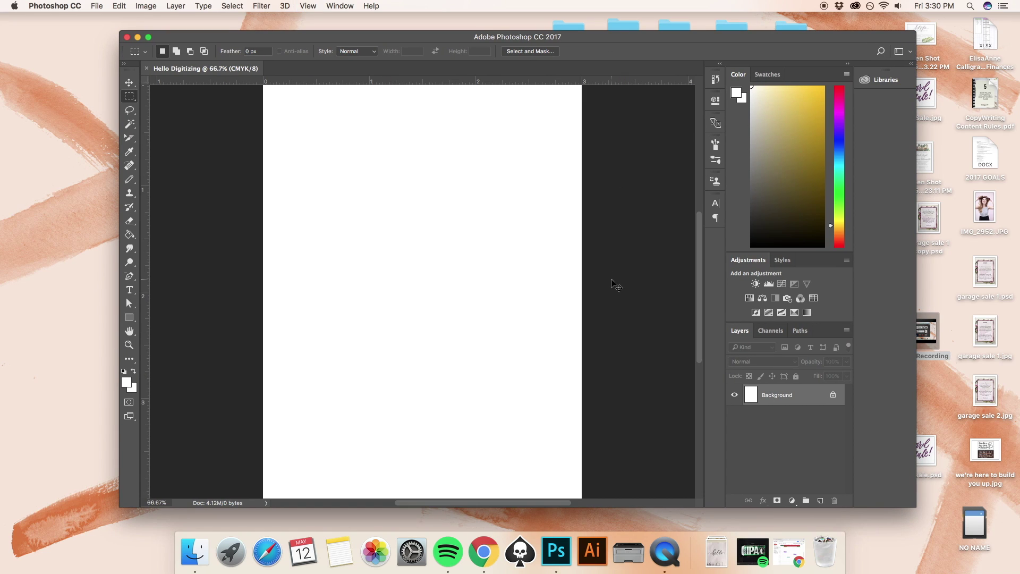
key("super+minus")
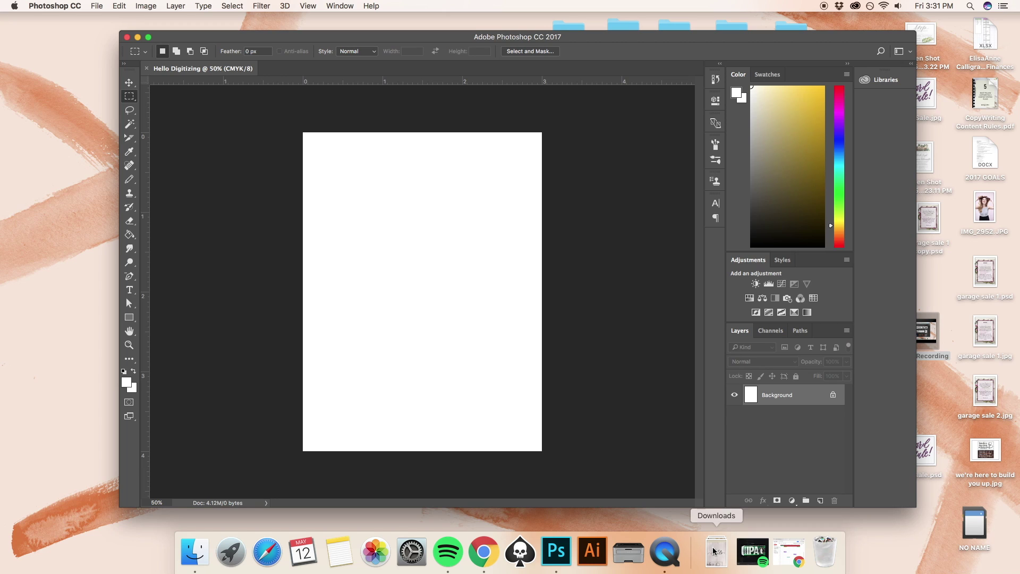
Place IMG_3309.JPG from Downloads onto the canvas and commit it as a layer.
left_click(715, 551)
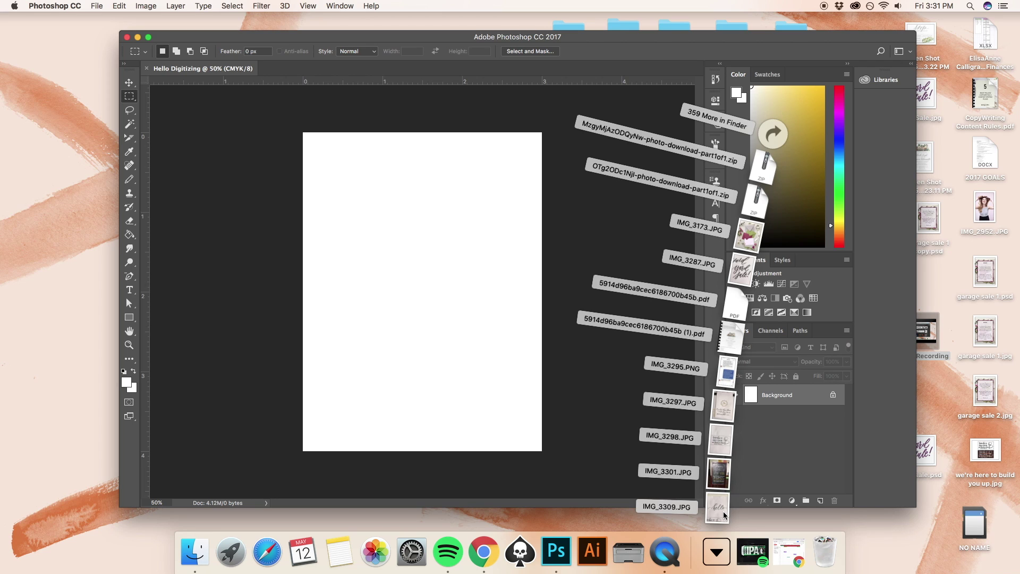
left_click_drag(727, 514, 435, 260)
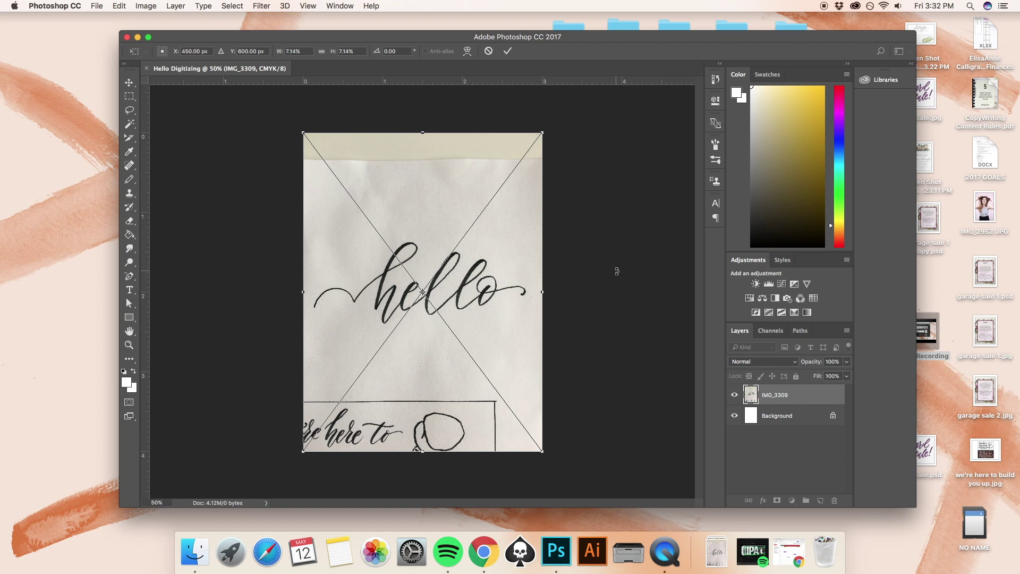
key("Return")
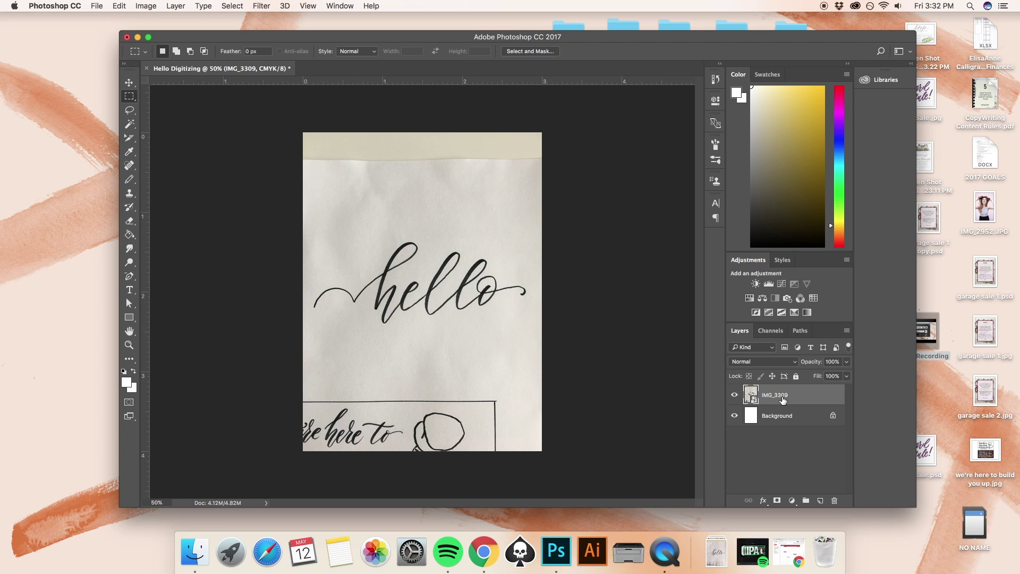
left_click(733, 541)
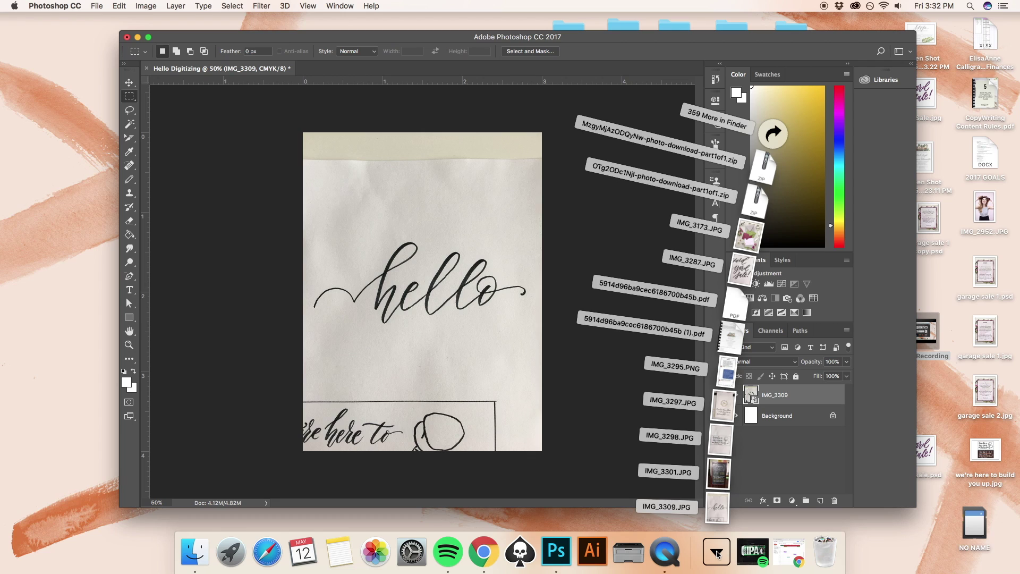
Toggle the IMG_3309 and Background layer visibility to compare what each shows.
left_click(717, 555)
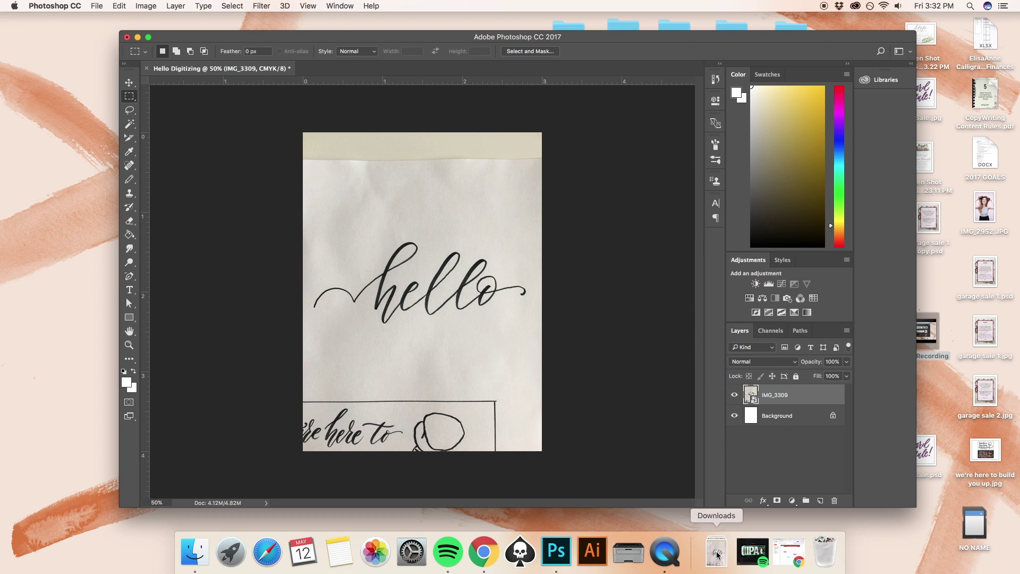
left_click(736, 397)
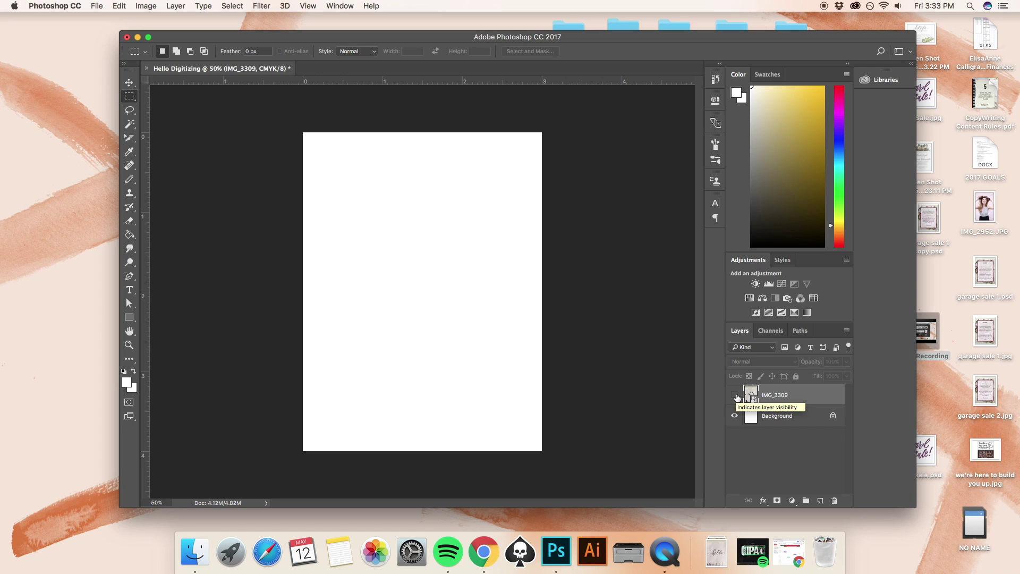
left_click(735, 396)
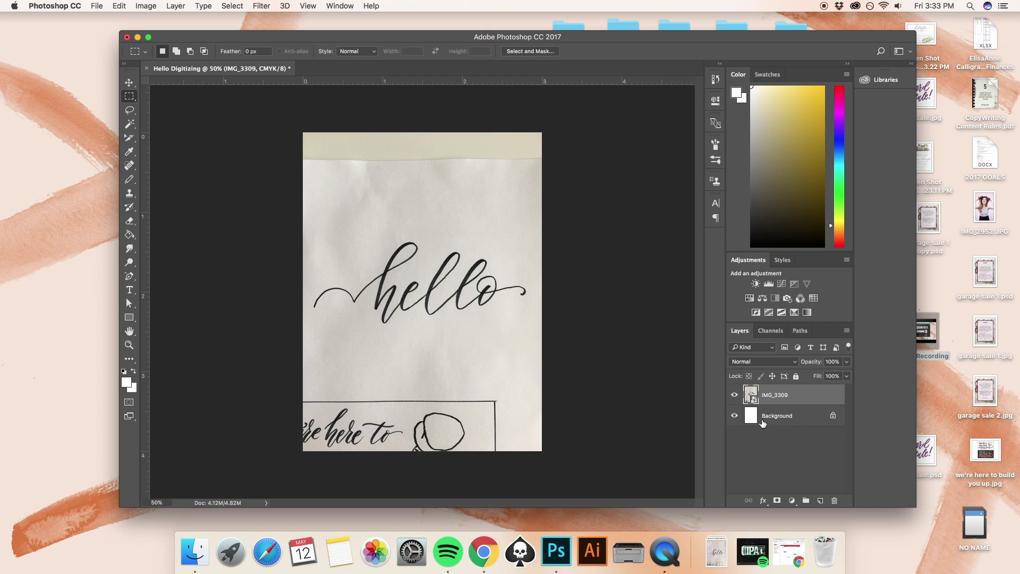
left_click(735, 418)
left_click(735, 418)
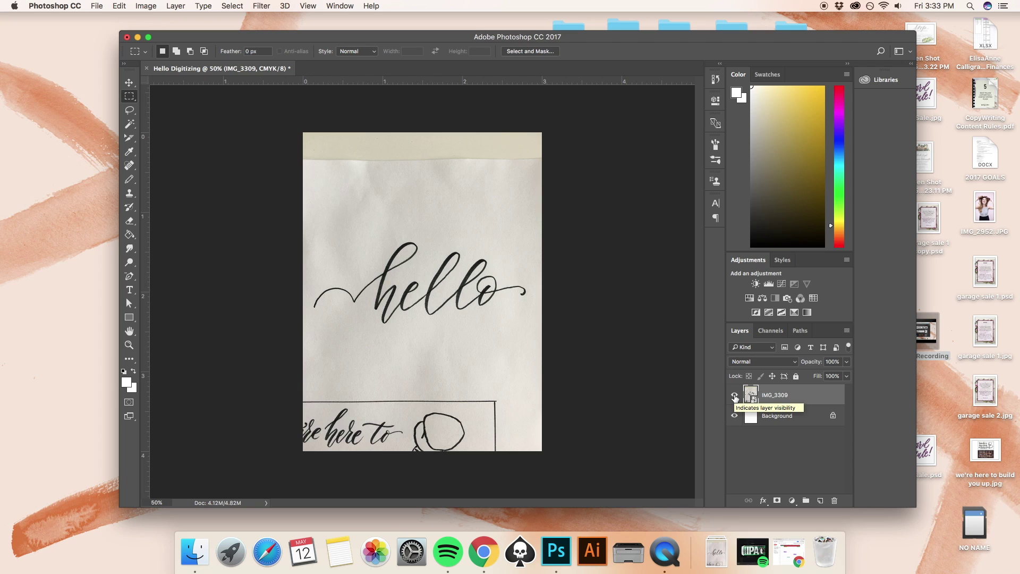
left_click(735, 396)
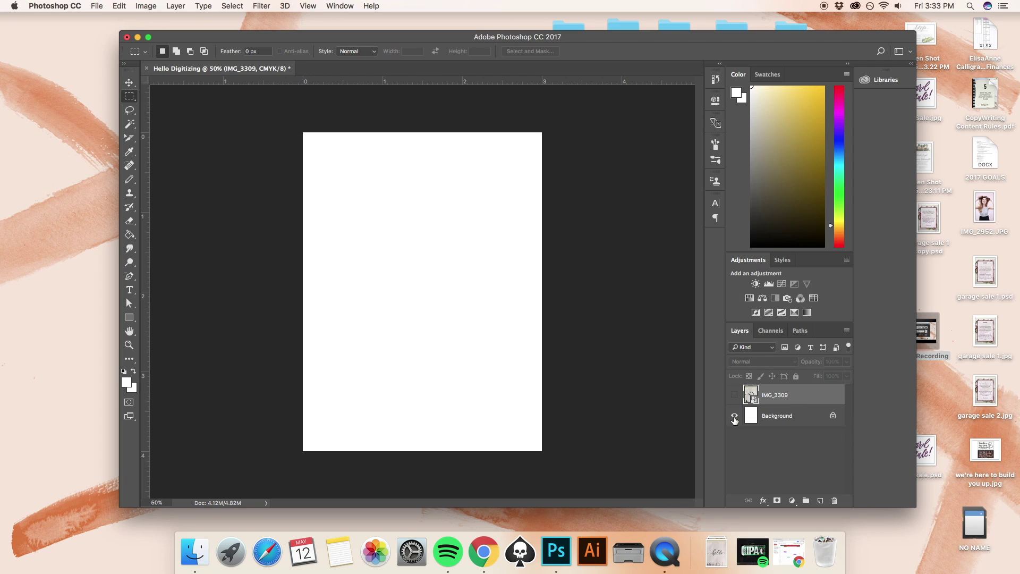
left_click(735, 417)
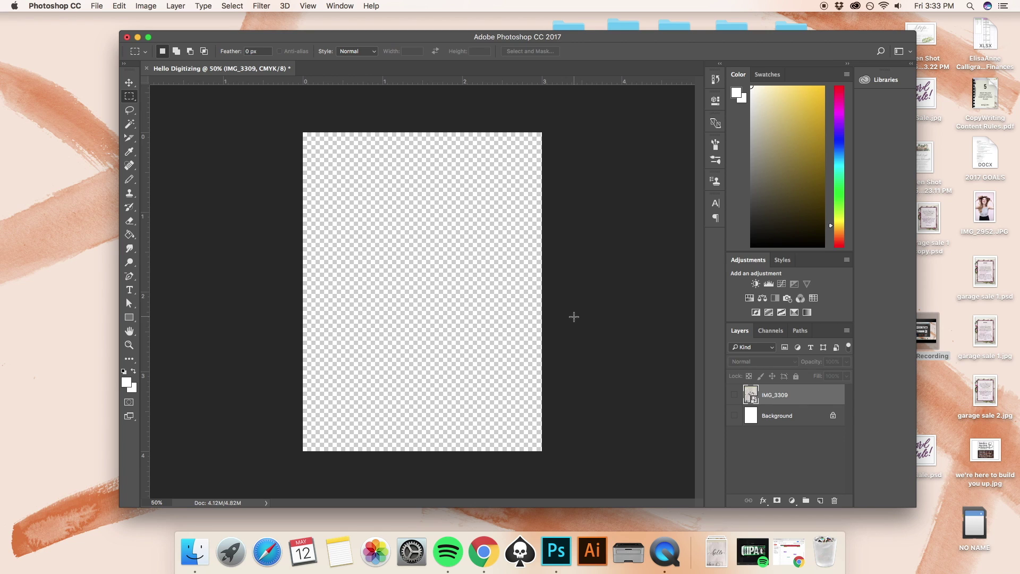
left_click(735, 415)
left_click(735, 395)
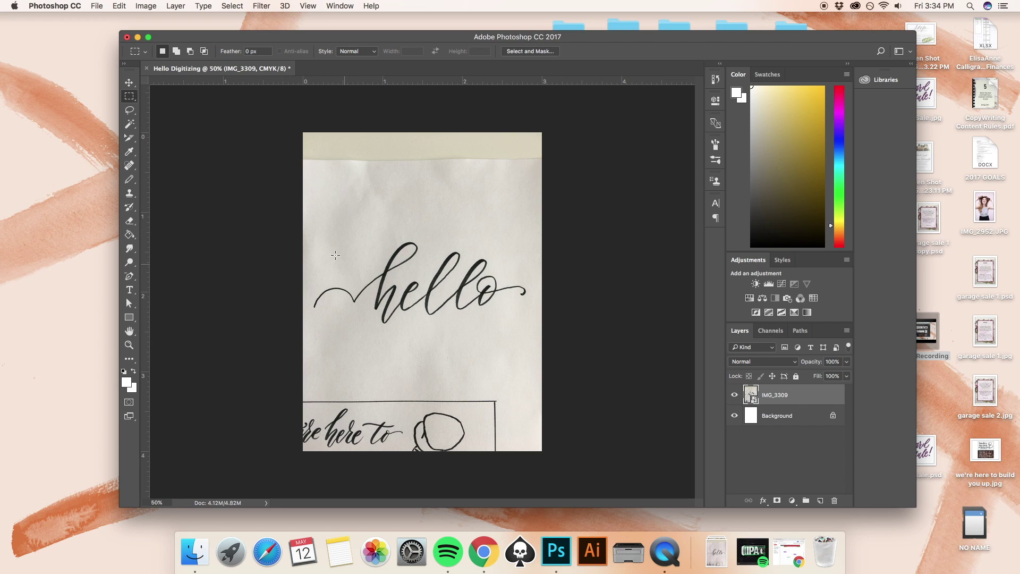
left_click_drag(307, 224, 537, 331)
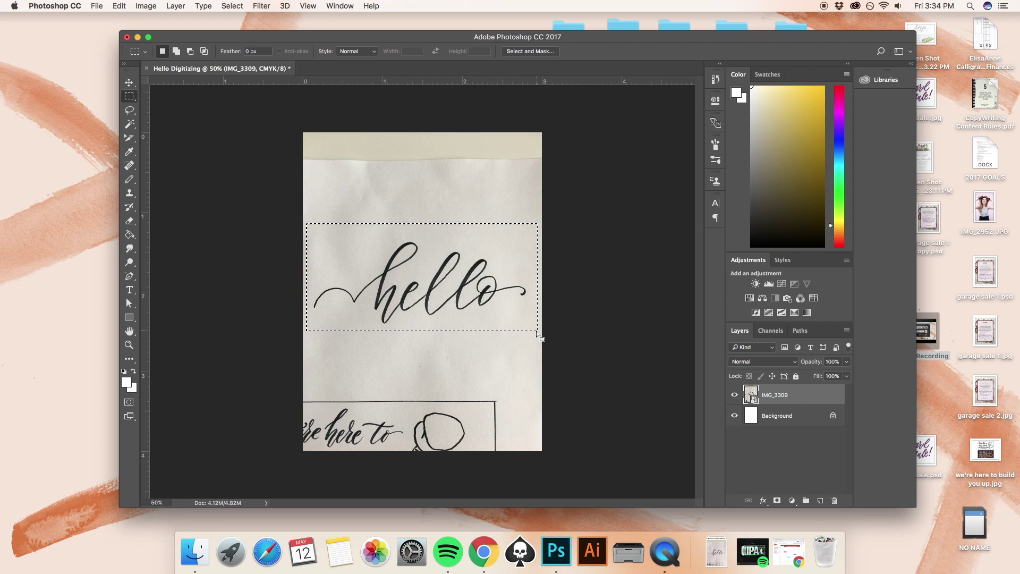
Copy the selected hello area onto a new Layer 1 with Layer Via Copy.
right_click(465, 288)
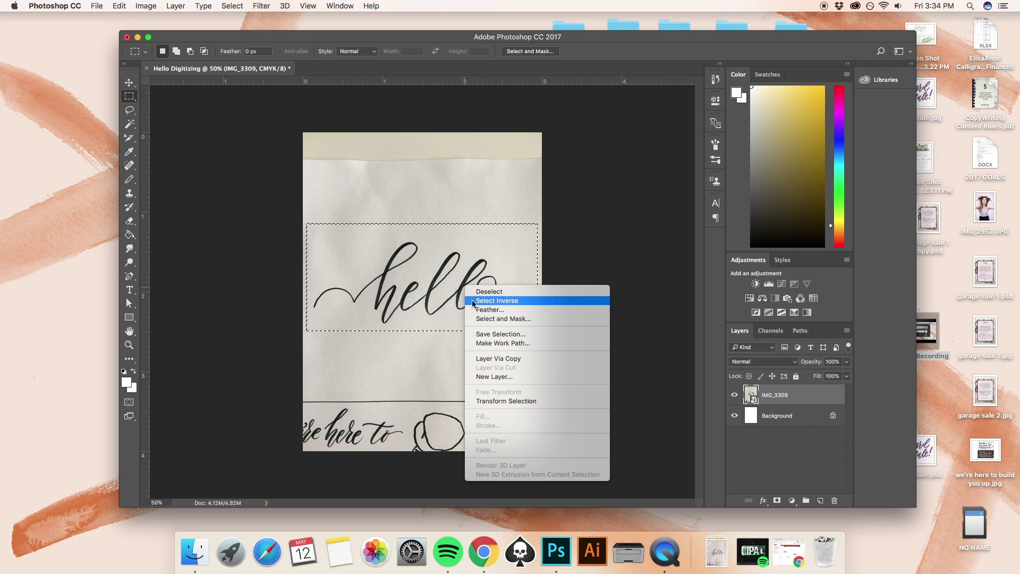
left_click(512, 359)
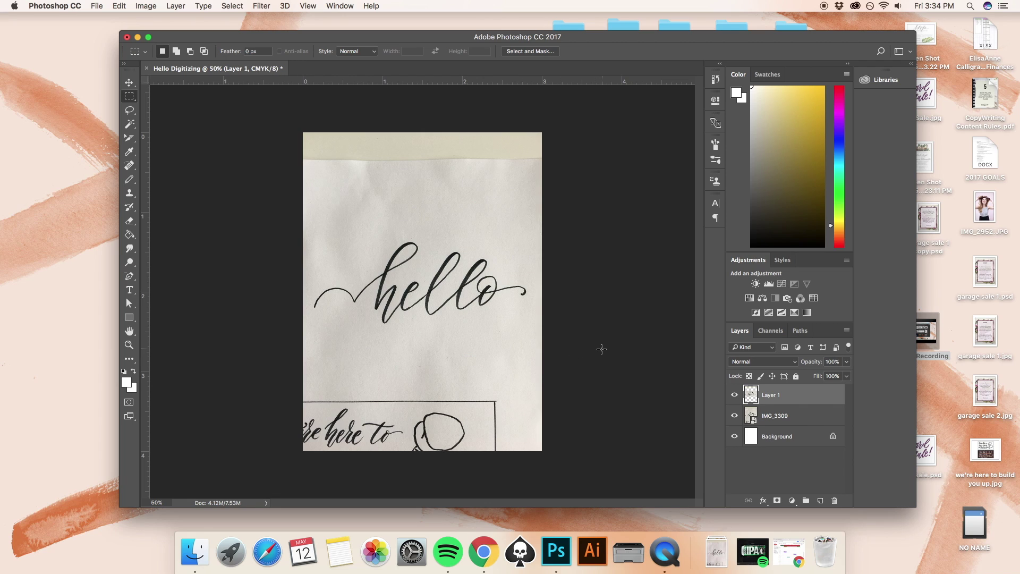
left_click(129, 83)
Turn IMG_3309's visibility off and on to check the copied Layer 1.
left_click(735, 416)
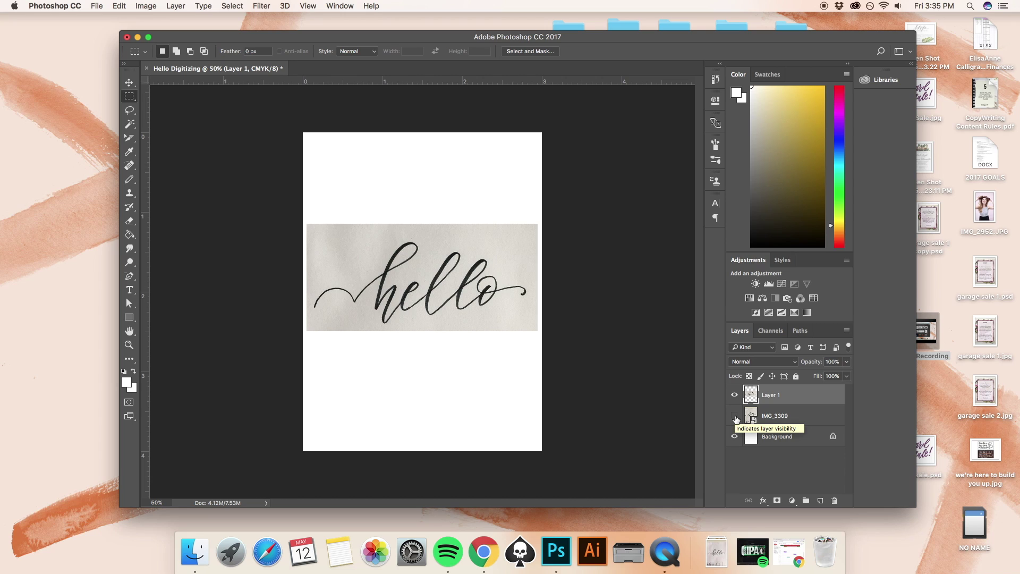
left_click(735, 417)
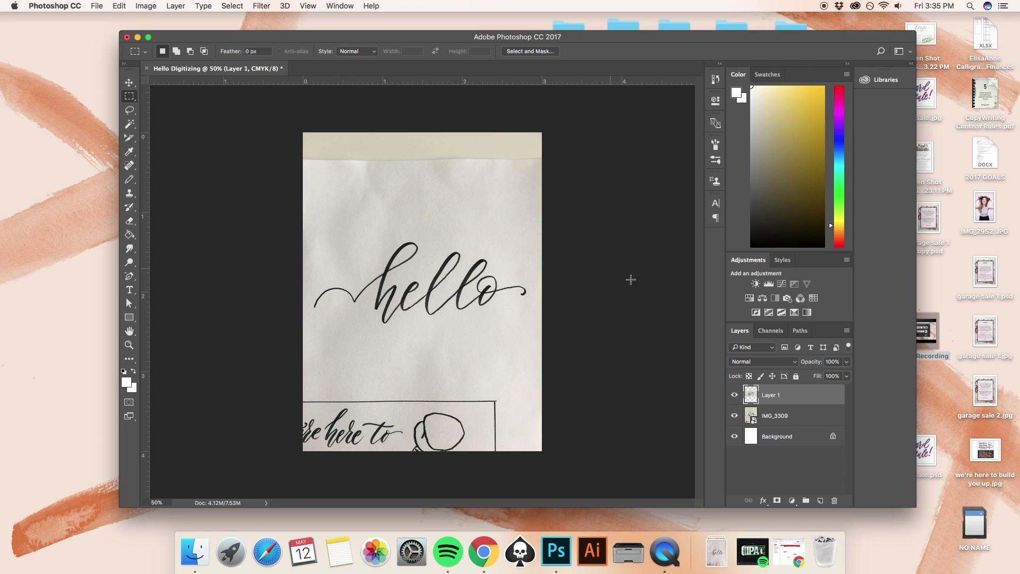
left_click(735, 416)
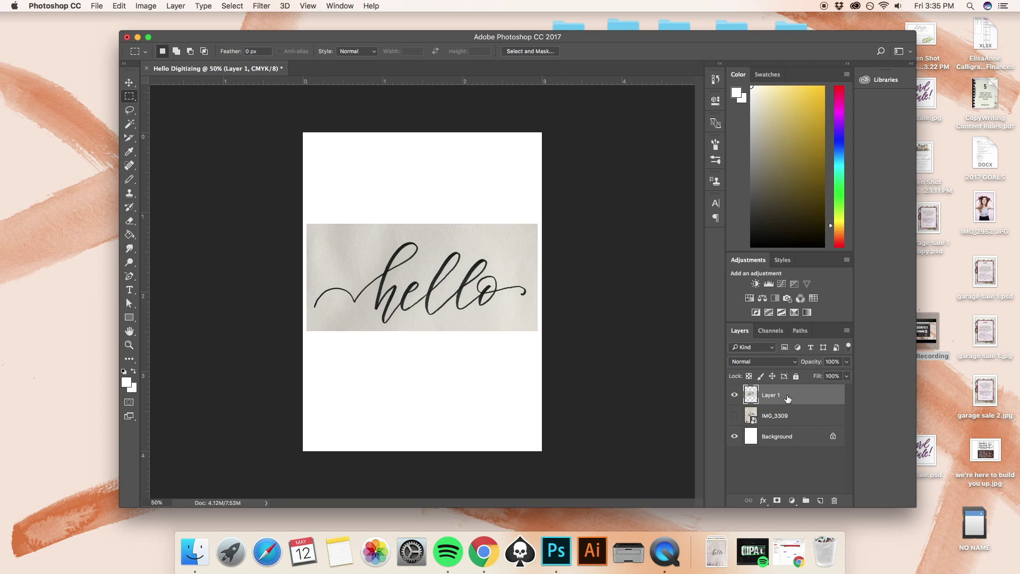
left_click(735, 416)
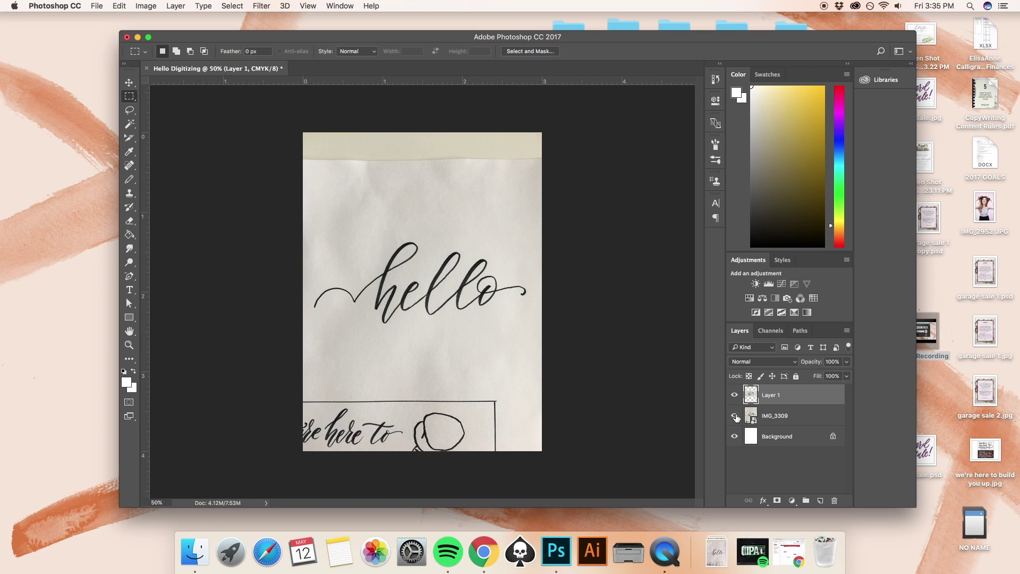
Delete the IMG_3309 layer, marquee-select the letters 'llo', and hide Layer 1.
left_click(801, 417)
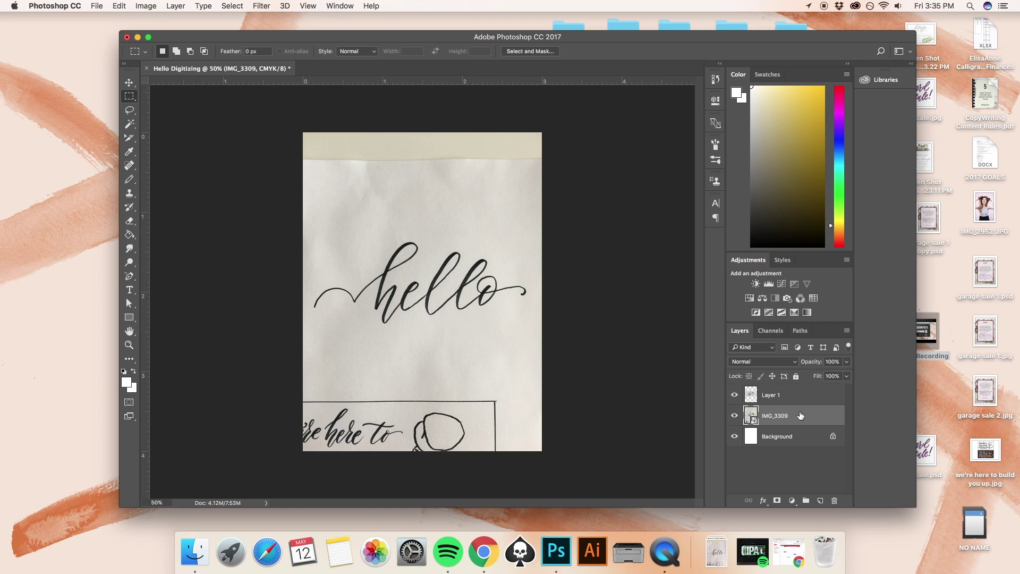
left_click_drag(801, 416, 834, 501)
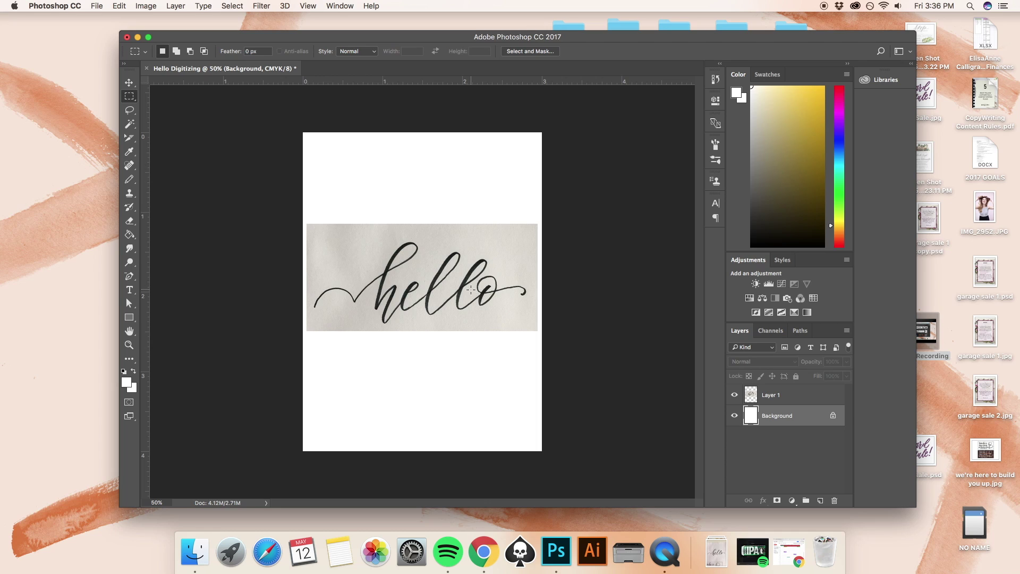
left_click_drag(429, 236, 492, 314)
left_click(736, 396)
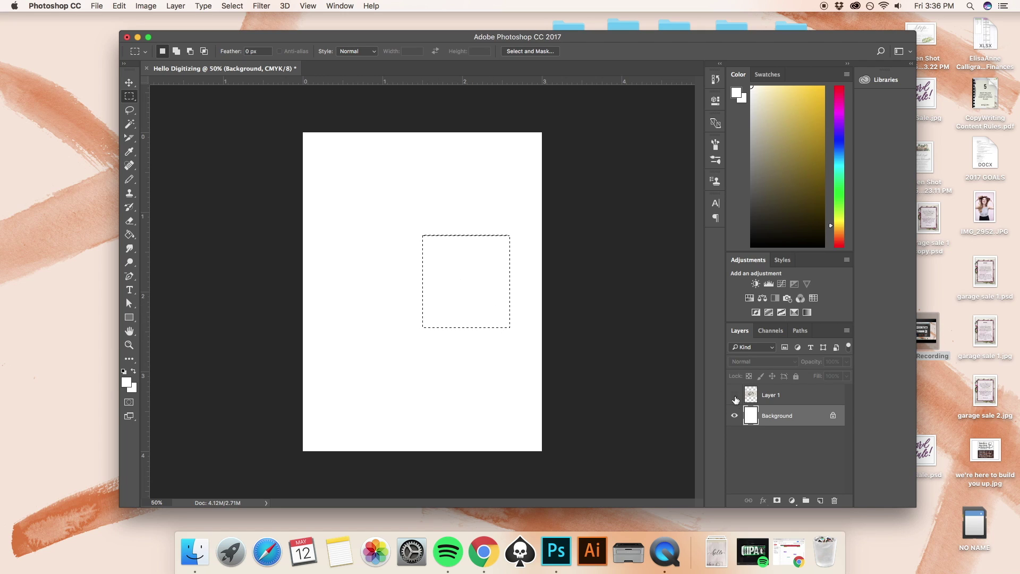
Show and select Layer 1, nudge 'llo' left, then undo the move and deselect.
left_click(736, 395)
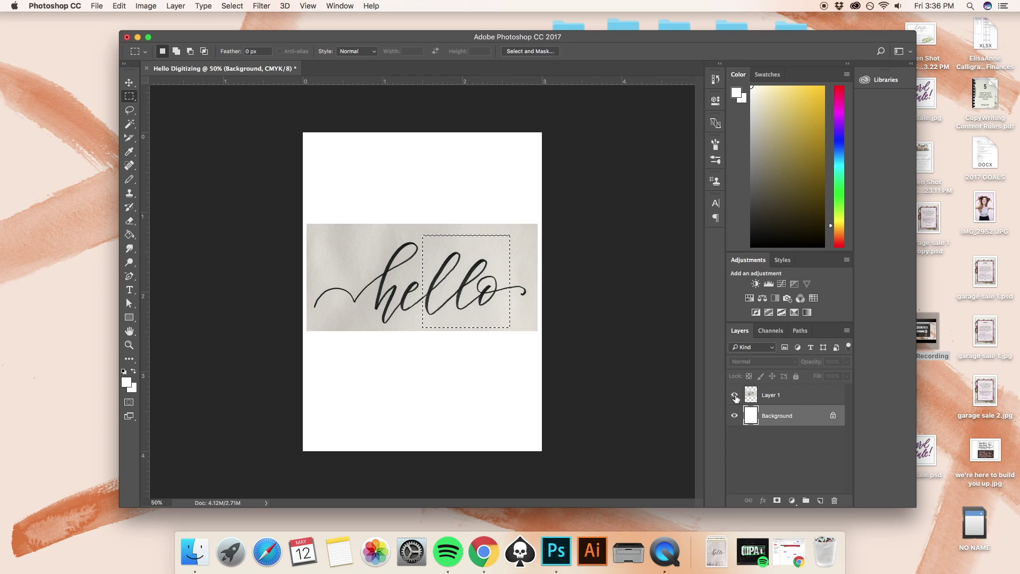
left_click(792, 396)
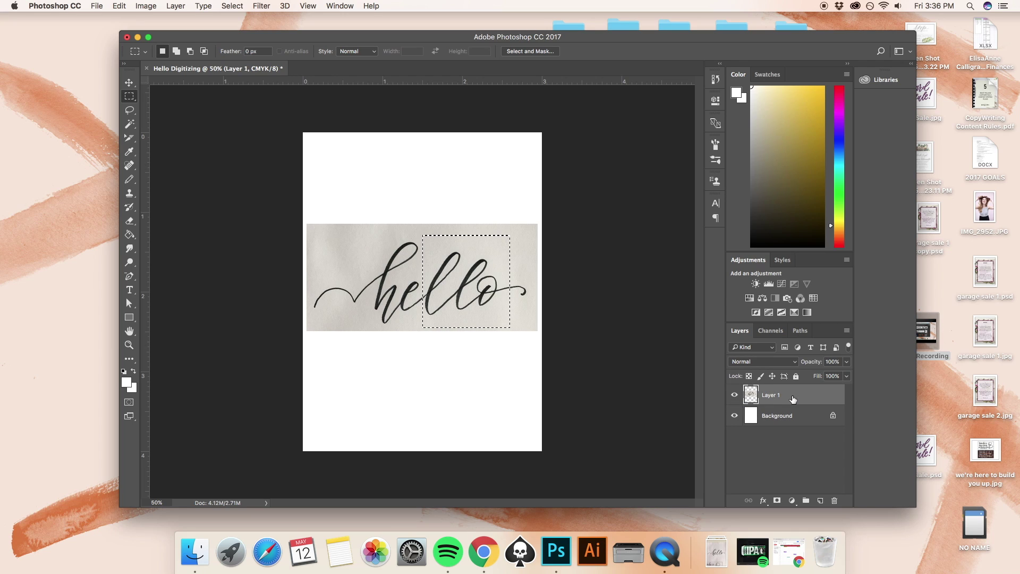
left_click(130, 82)
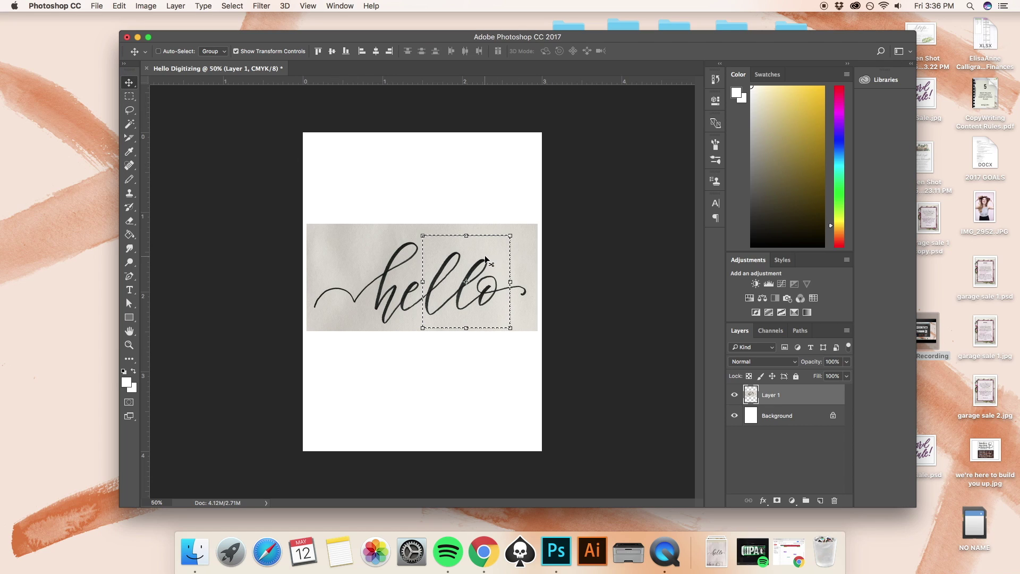
mouse_move(485, 256)
left_mouse_down()
mouse_move(461, 259)
mouse_move(483, 255)
left_mouse_up()
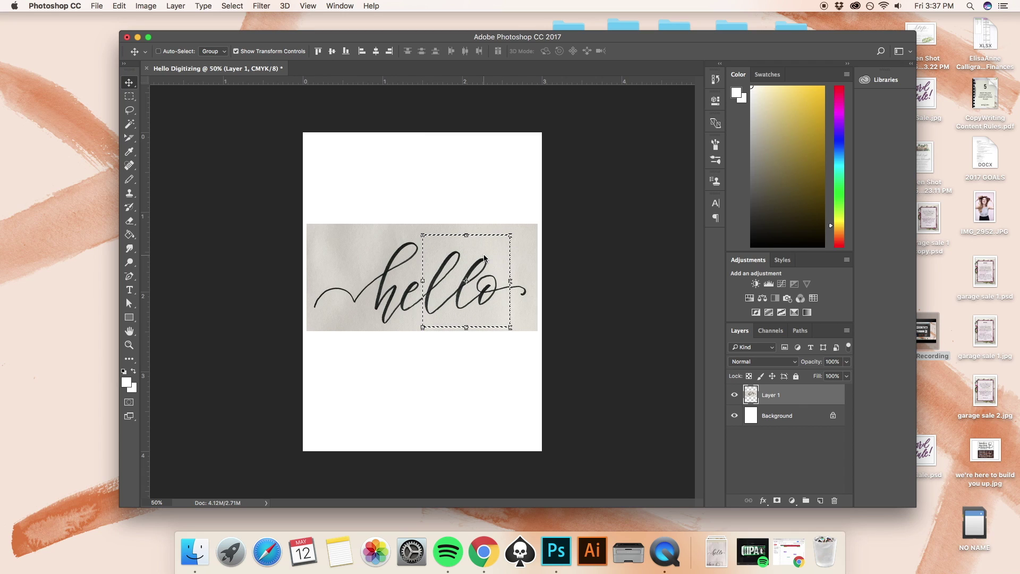
key("super+z")
key("super+d")
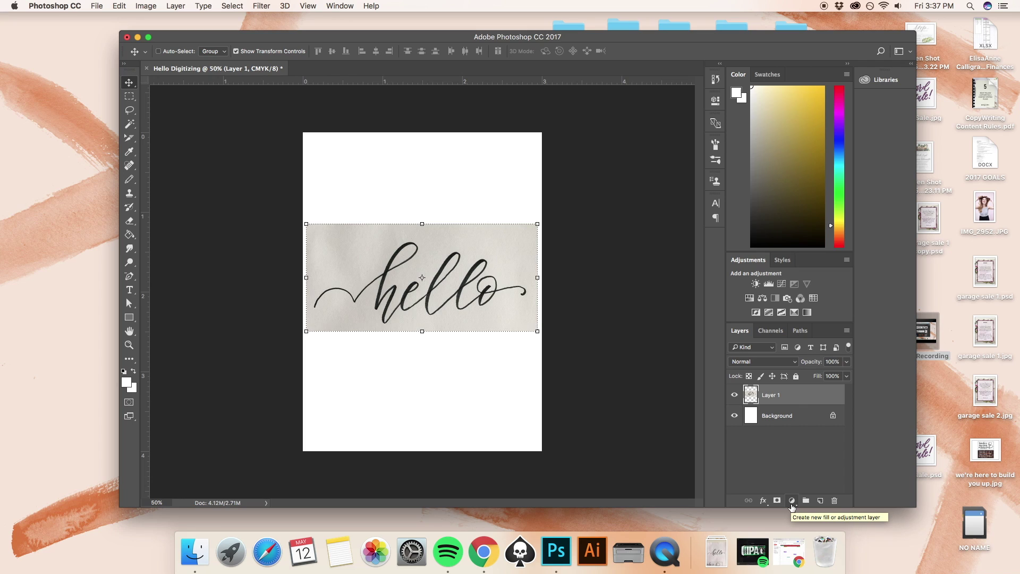
Add a Levels adjustment layer and lower the white input to 207 to whiten the paper.
left_click(791, 502)
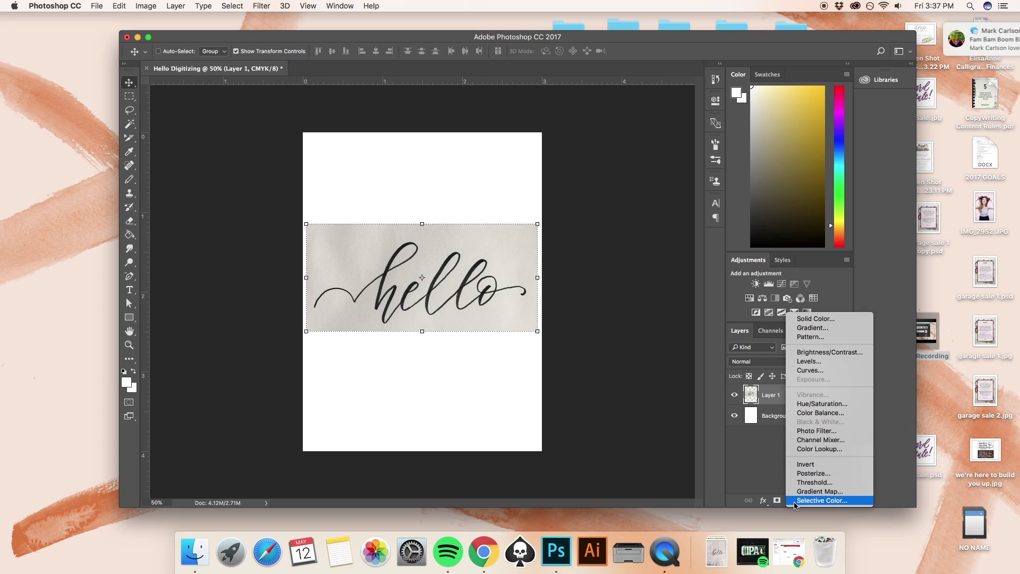
left_click(816, 361)
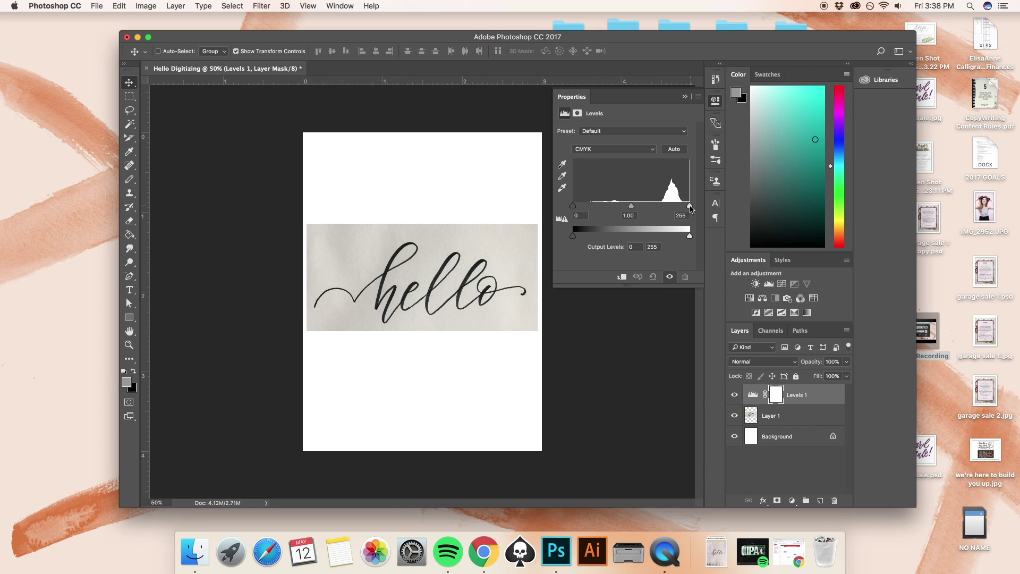
left_click_drag(691, 207, 678, 208)
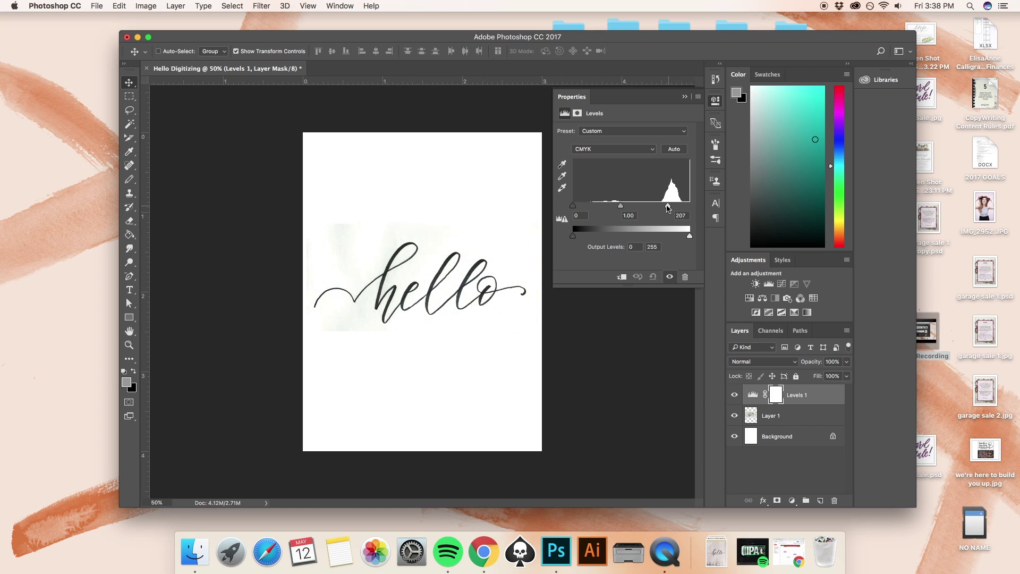
Set the Levels input levels to 85 black and 169 white, then close Properties.
left_click_drag(669, 208, 657, 209)
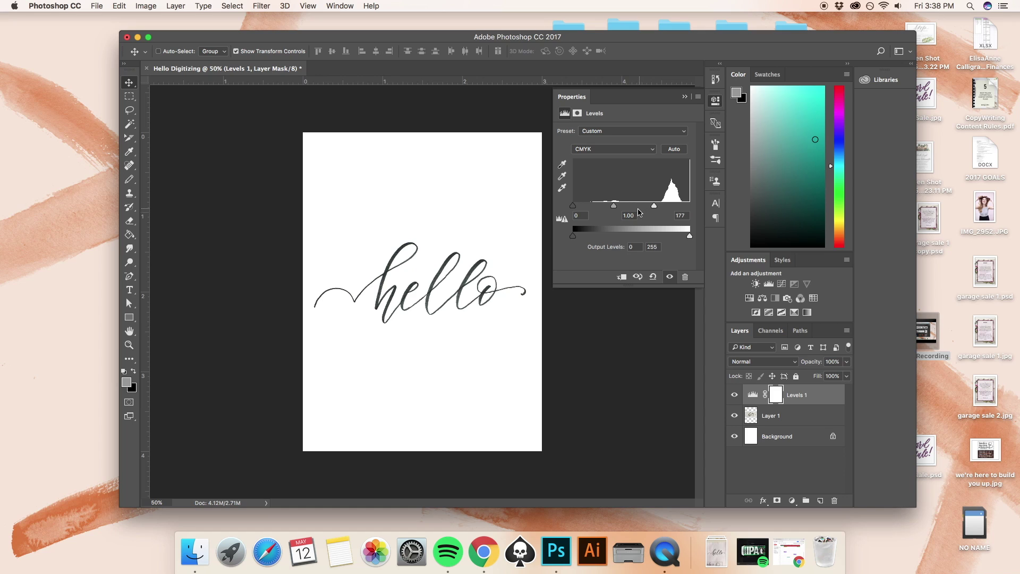
mouse_move(655, 208)
left_mouse_down()
mouse_move(695, 211)
mouse_move(652, 208)
left_mouse_up()
left_click_drag(574, 208, 612, 211)
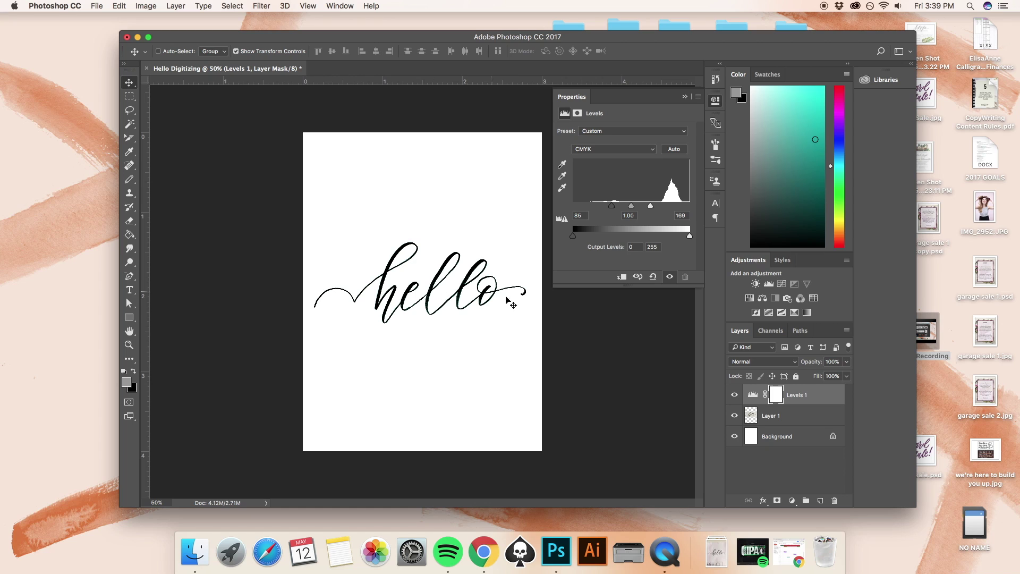
left_click(685, 96)
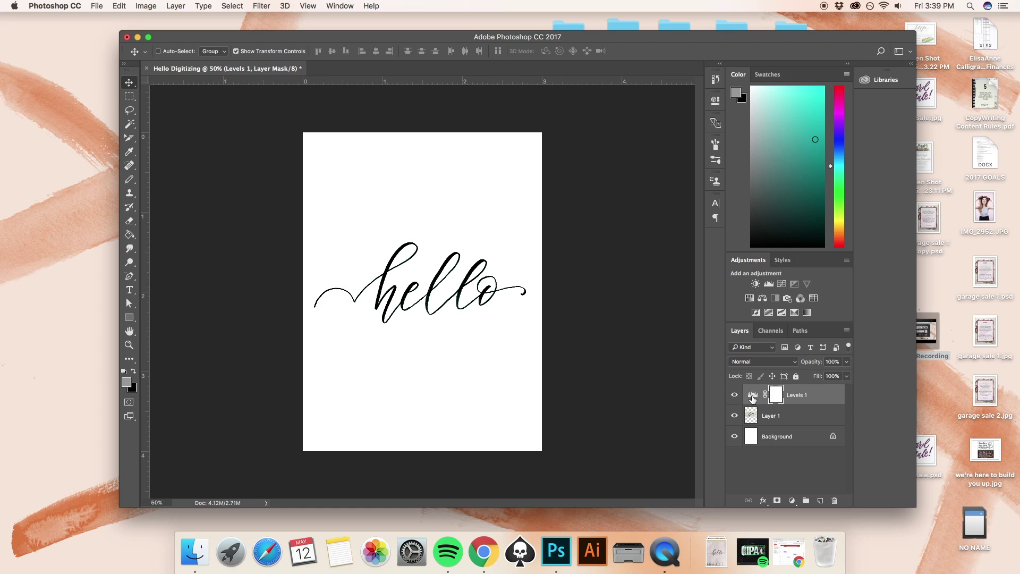
Compare with Levels toggled off and on, then merge Levels 1 with Layer 1.
left_click(735, 396)
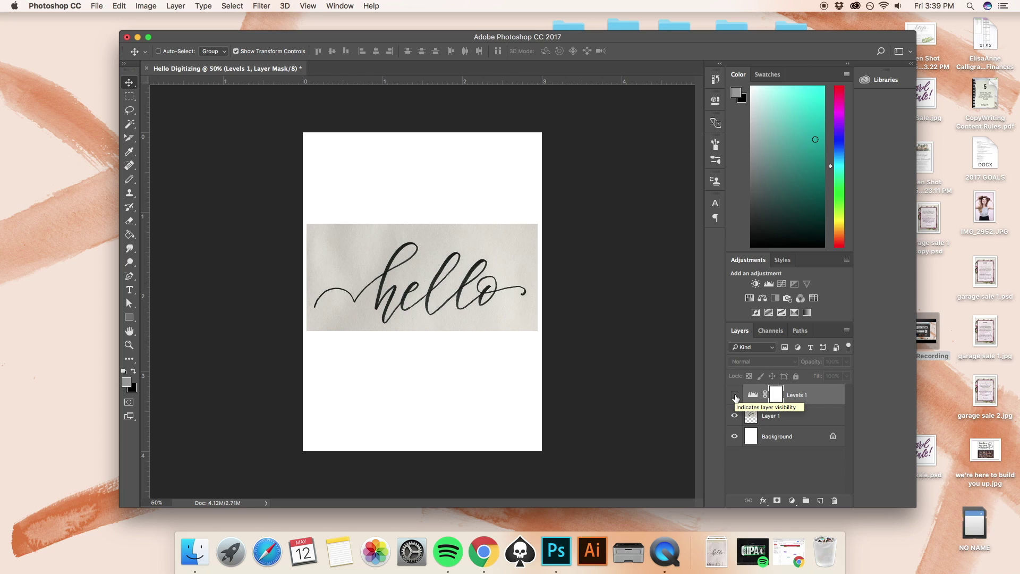
left_click(735, 396)
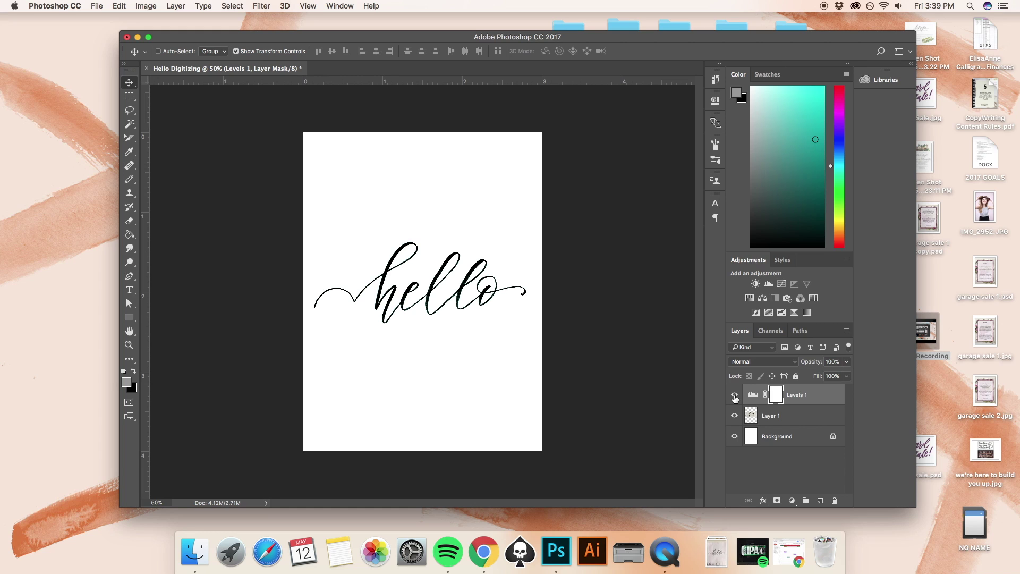
key("super")
left_click(800, 419, "super")
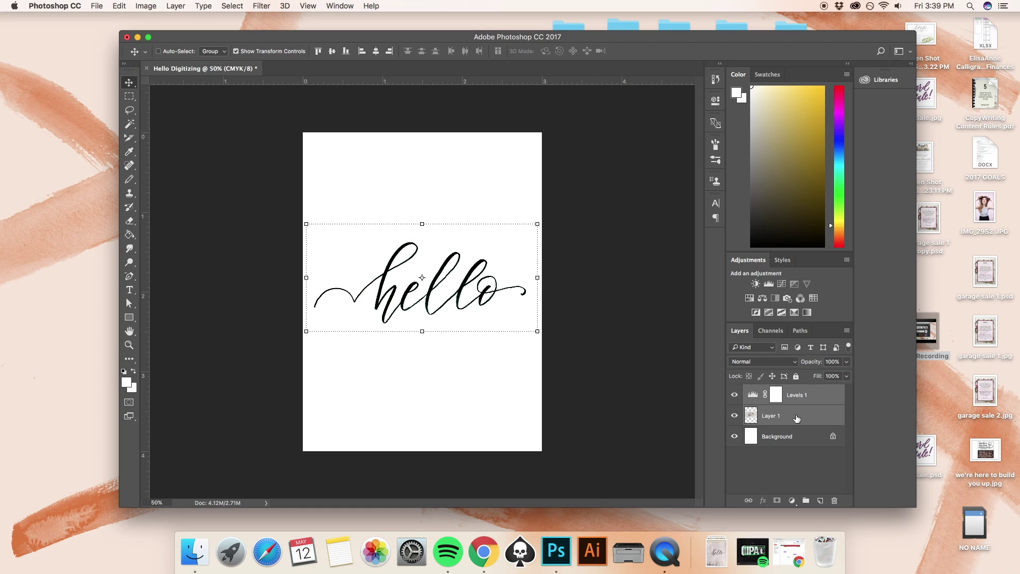
right_click(794, 415)
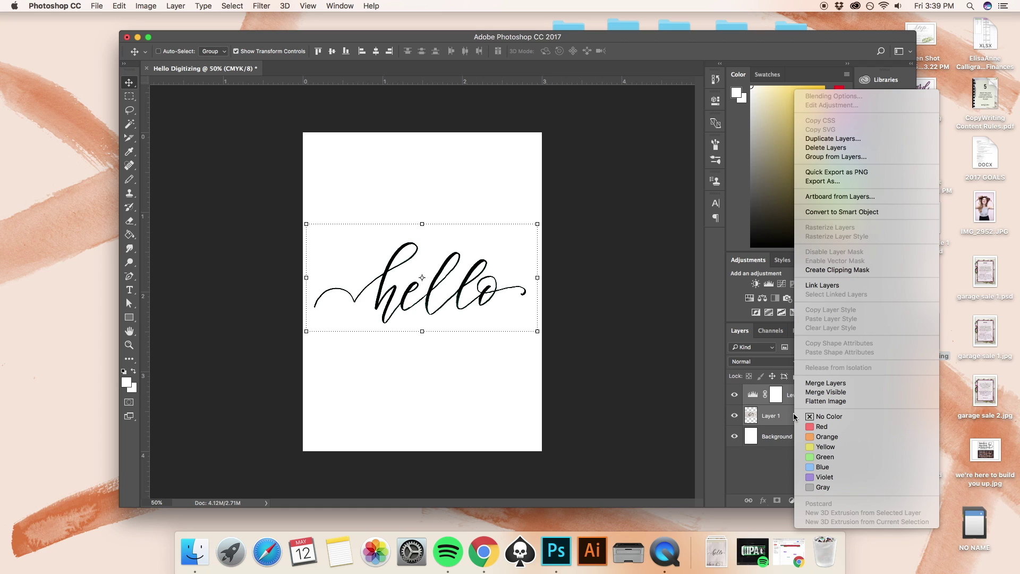
left_click(816, 384)
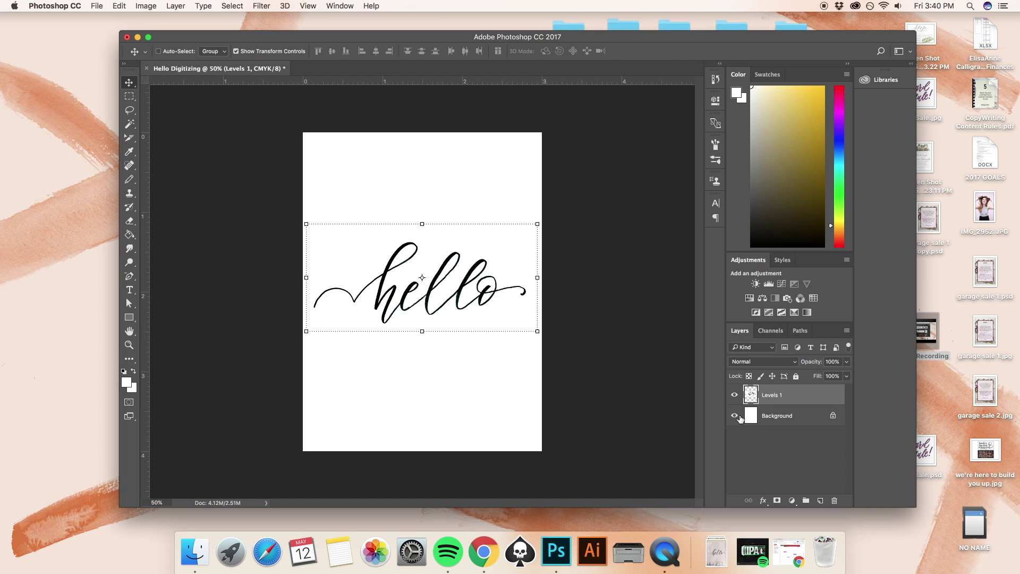
Turn off the Background layer's visibility to show transparency behind the lettering.
left_click(735, 416)
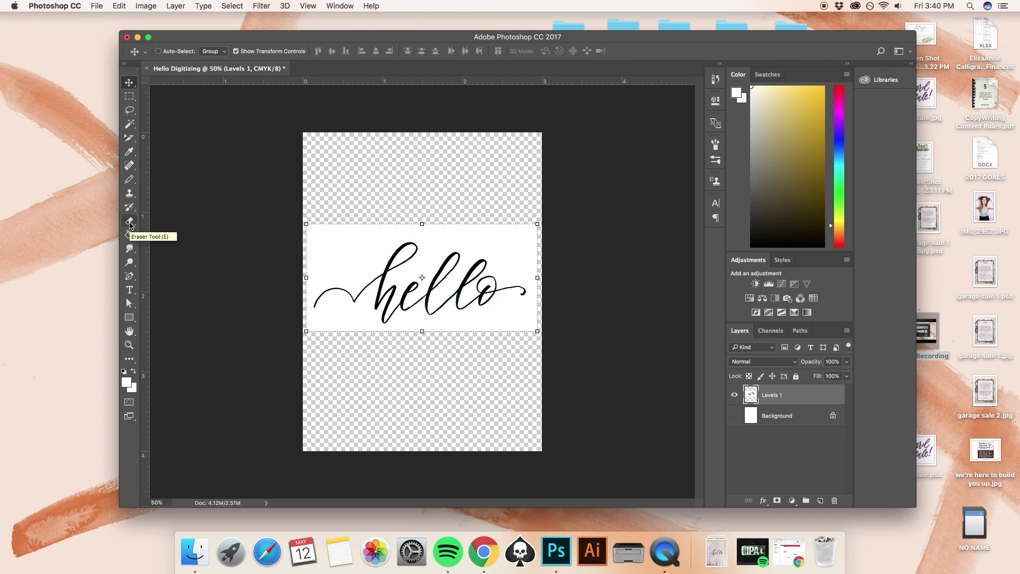
left_click(130, 226)
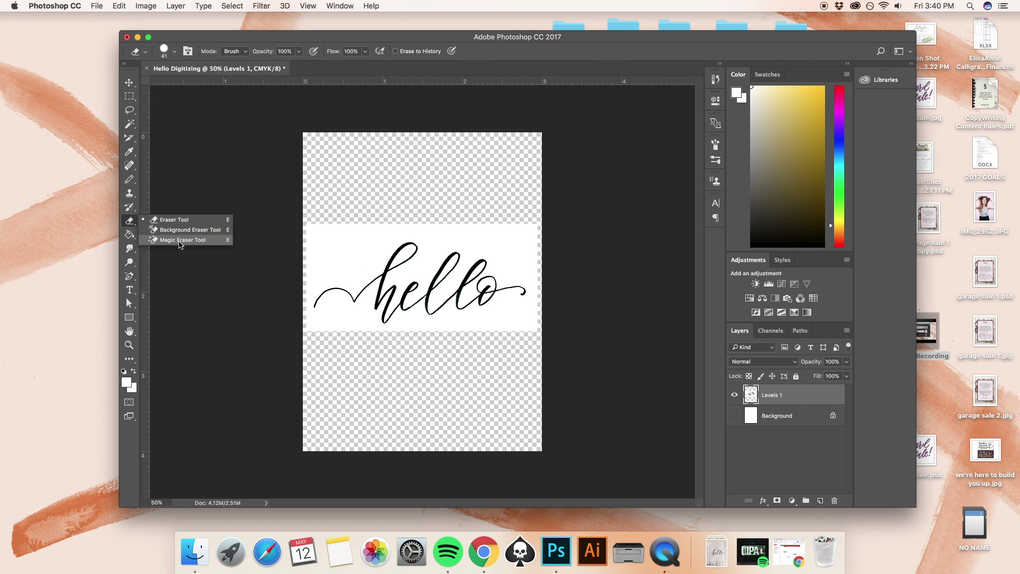
Erase the white surround with the Magic Eraser, nudge the lettering, and show Background.
left_click(181, 240)
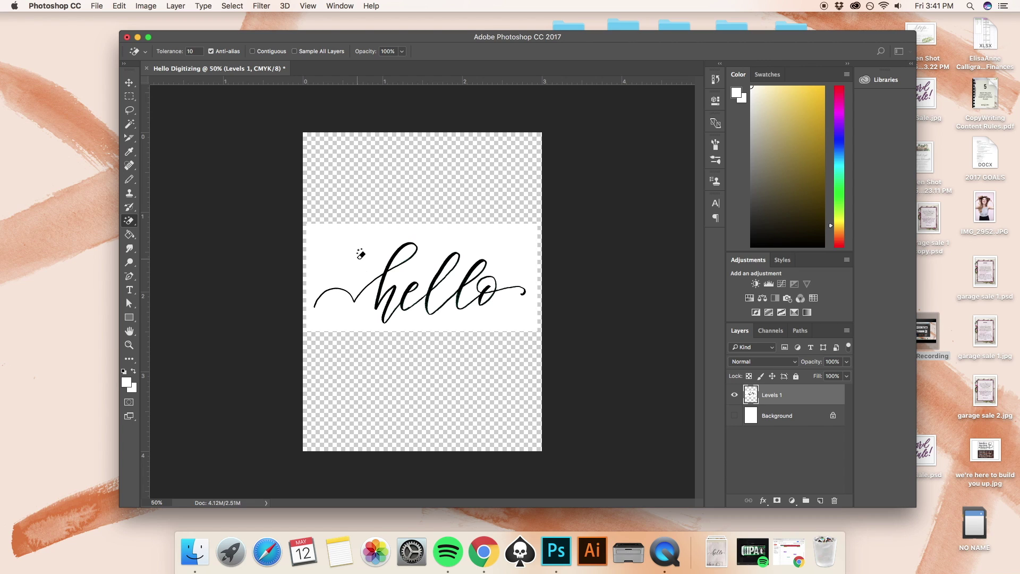
left_click(361, 254)
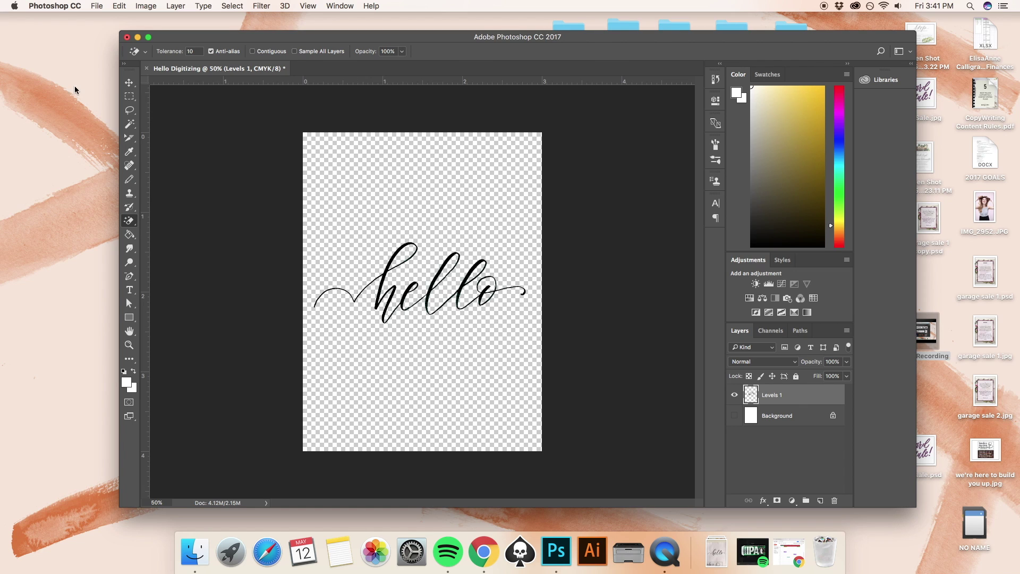
left_click(129, 82)
mouse_move(458, 304)
left_mouse_down()
mouse_move(459, 212)
mouse_move(458, 310)
left_mouse_up()
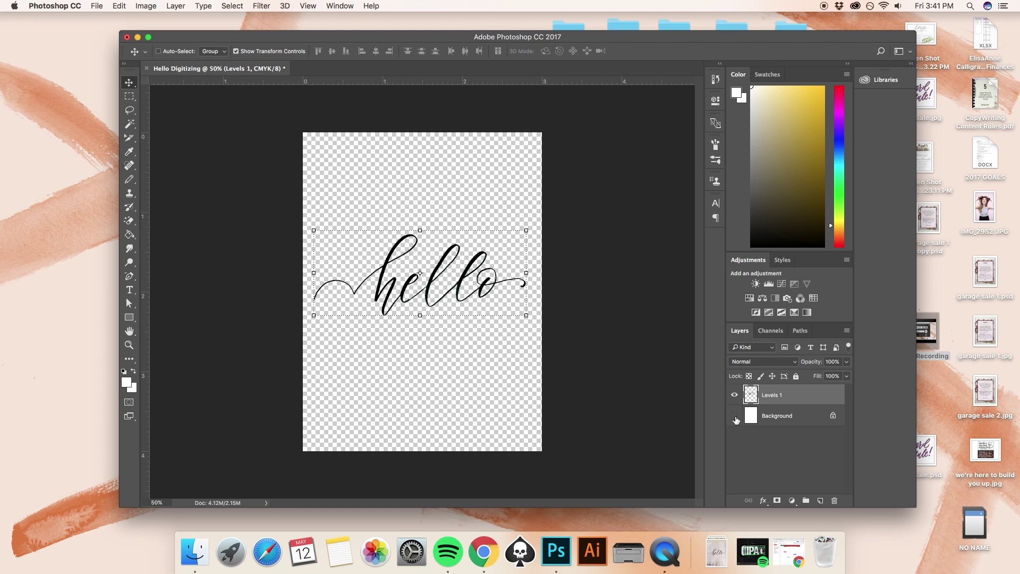
left_click(734, 416)
Drag the hello lettering from the page bottom to just above centre.
left_click_drag(456, 296, 454, 403)
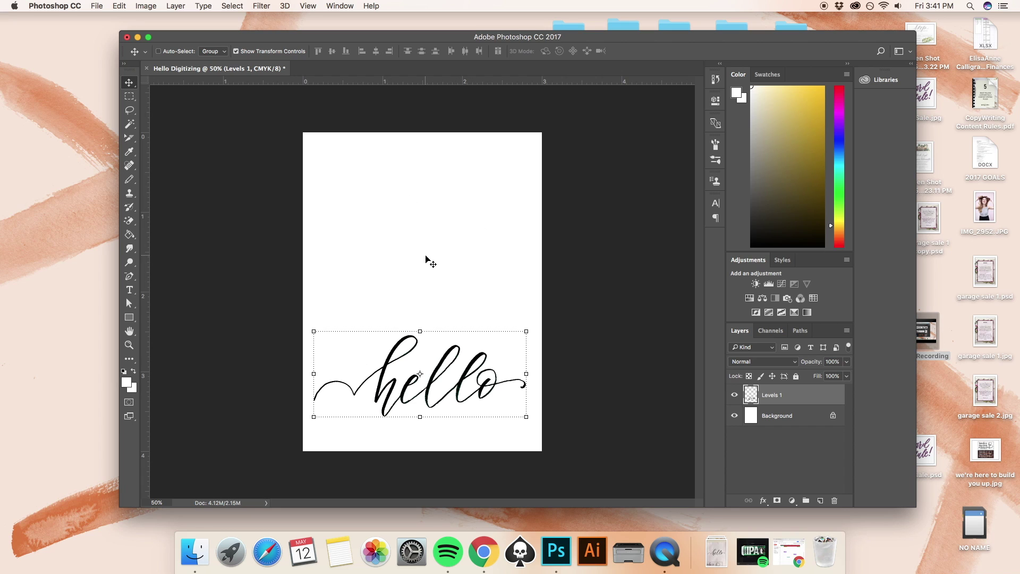
left_click_drag(438, 369, 439, 249)
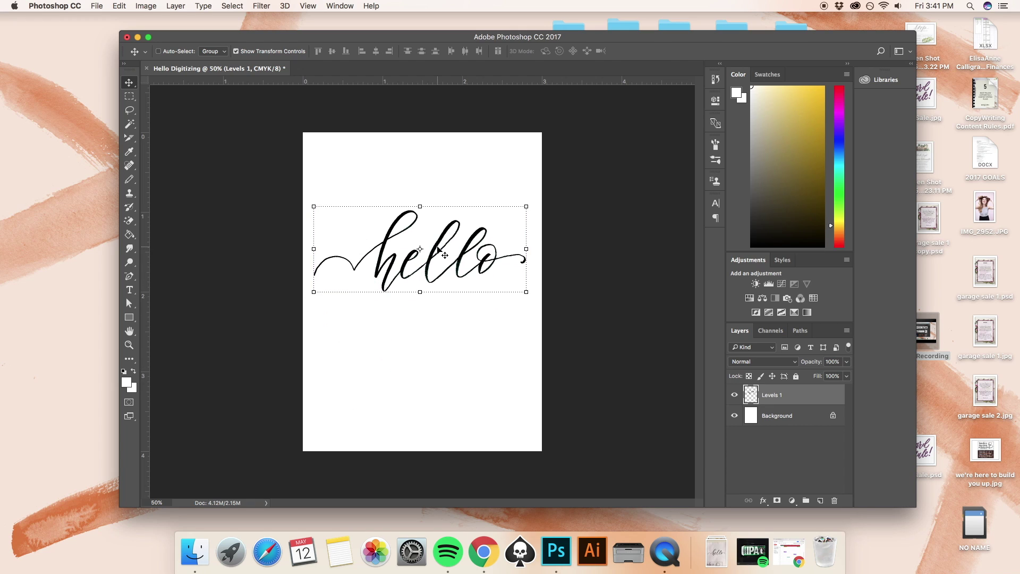
left_click_drag(438, 248, 437, 274)
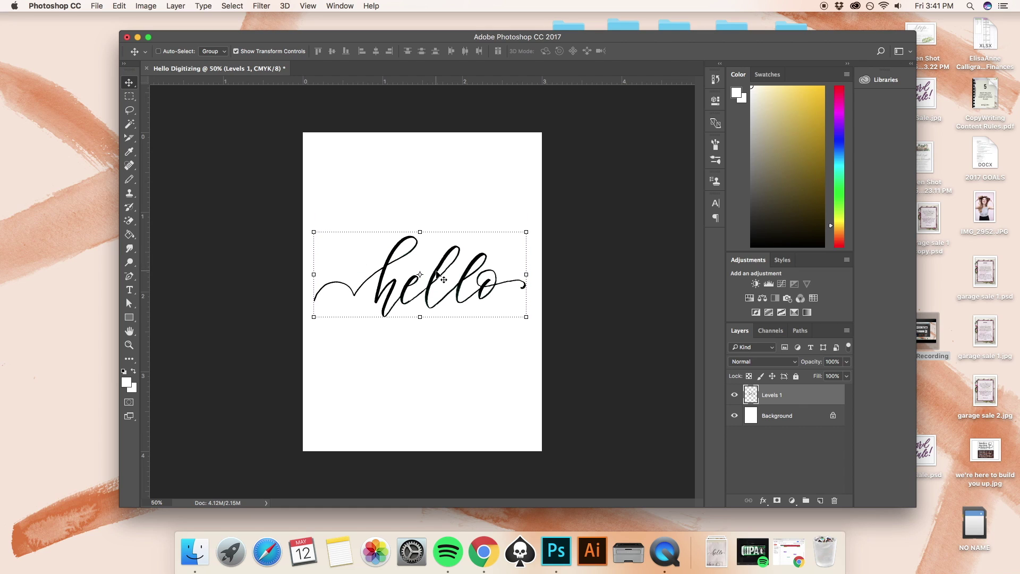
Hide the Background layer and zoom in to 300% on the hello strokes.
left_click(735, 416)
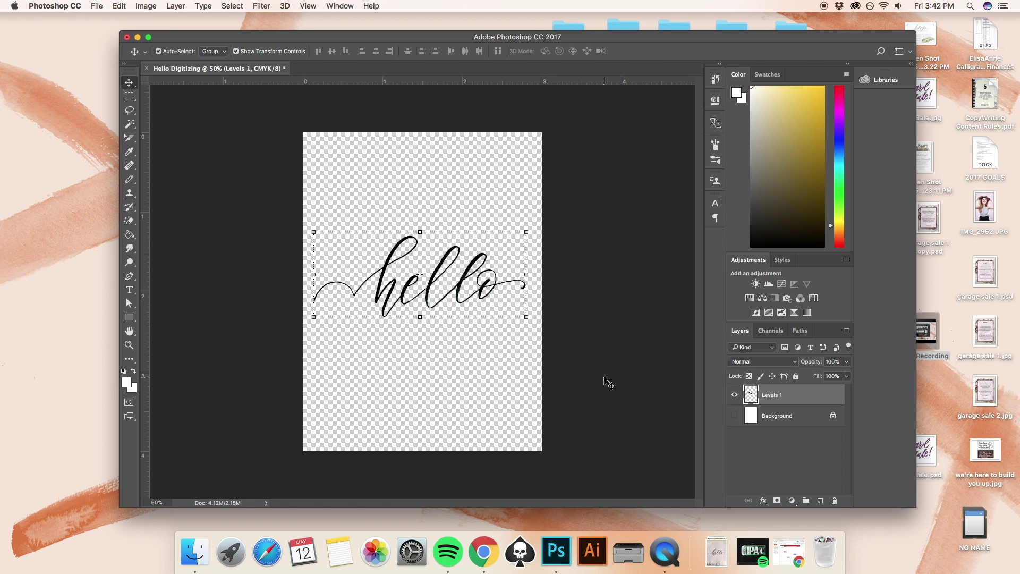
key("super+plus")
key("super+plus")
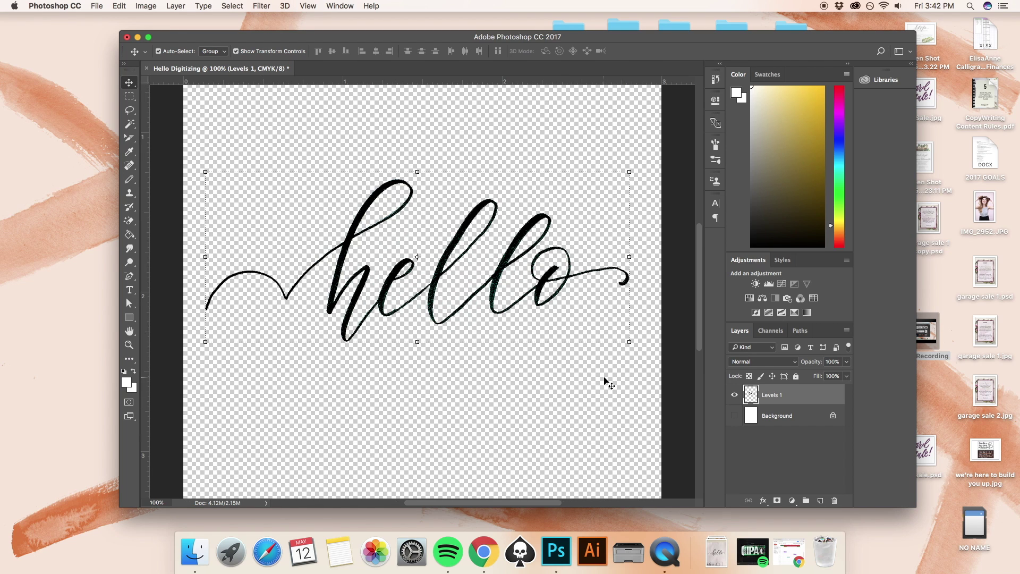
key("super+plus")
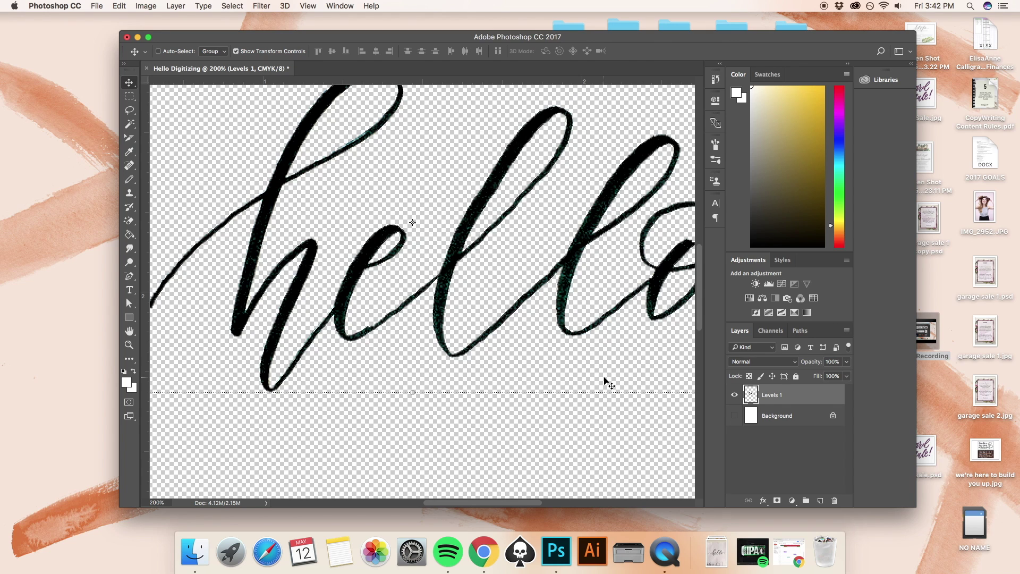
key("super+plus")
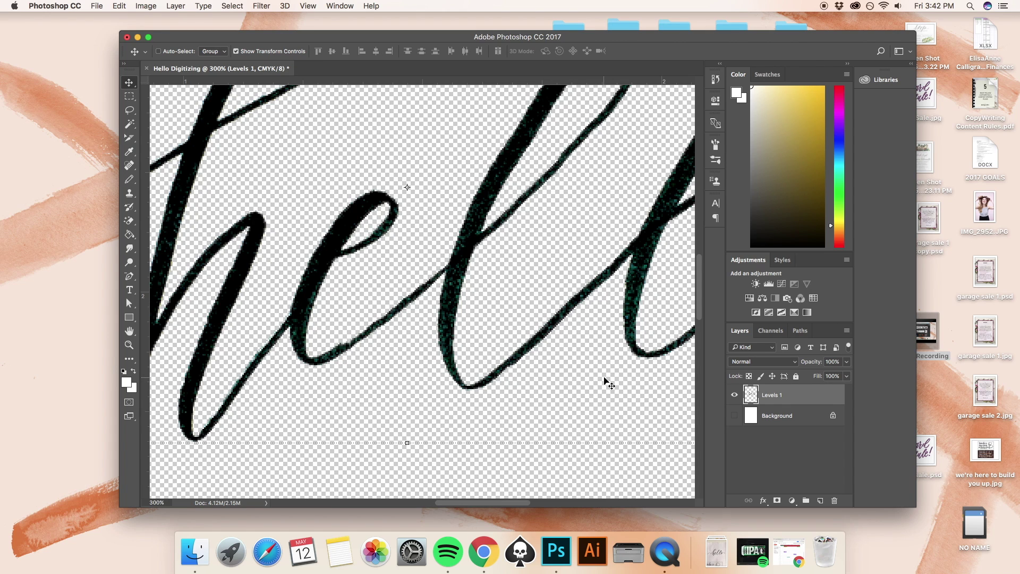
key("super+minus")
key("super+minus")
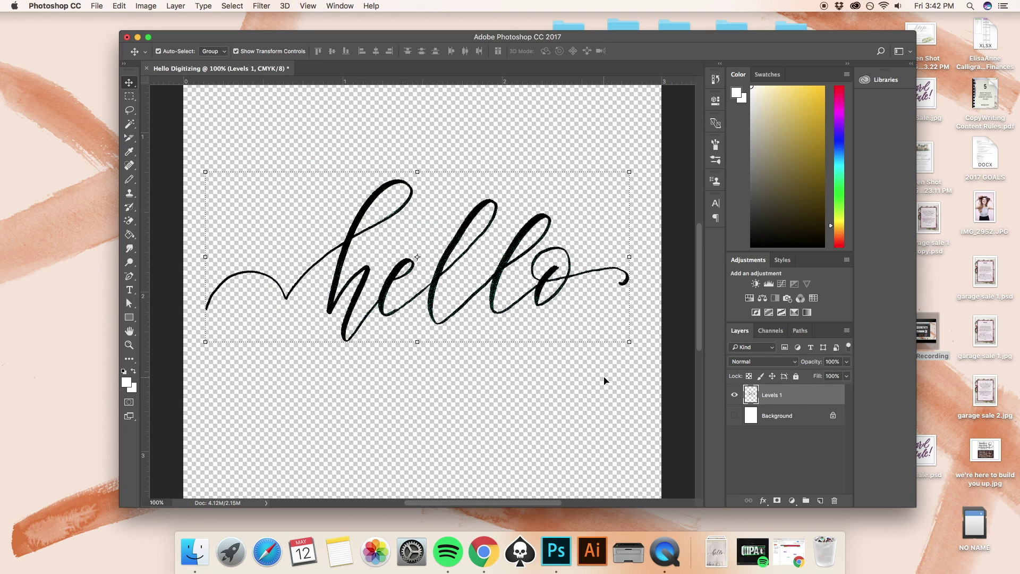
key("super+minus")
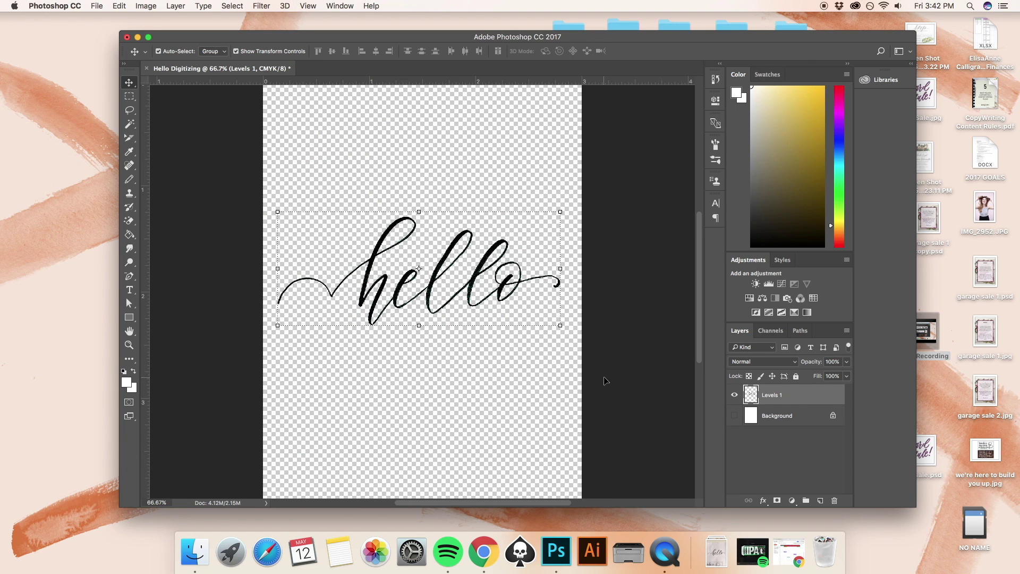
key("super+plus")
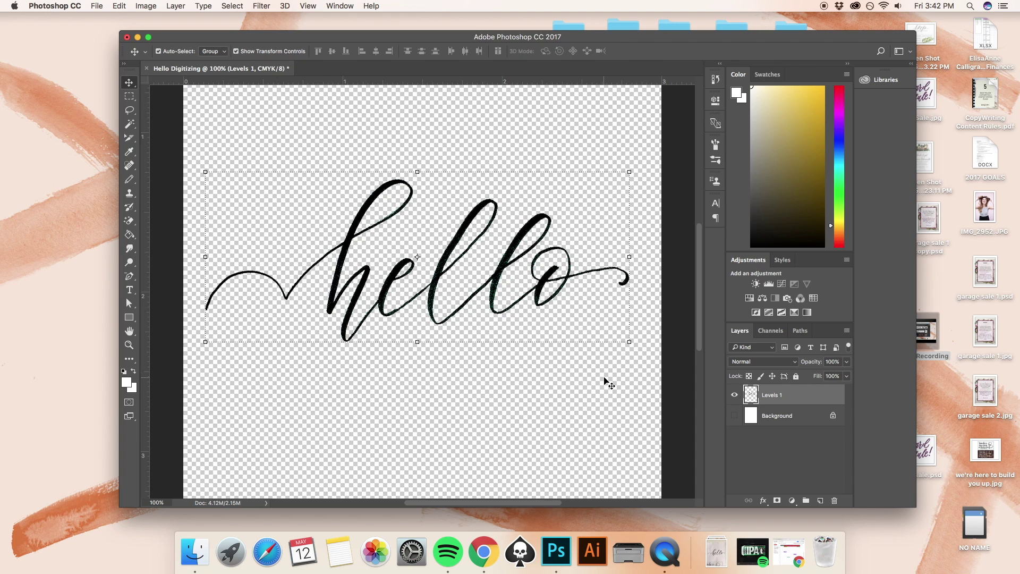
key("super+plus")
key("super+minus")
left_click(779, 420)
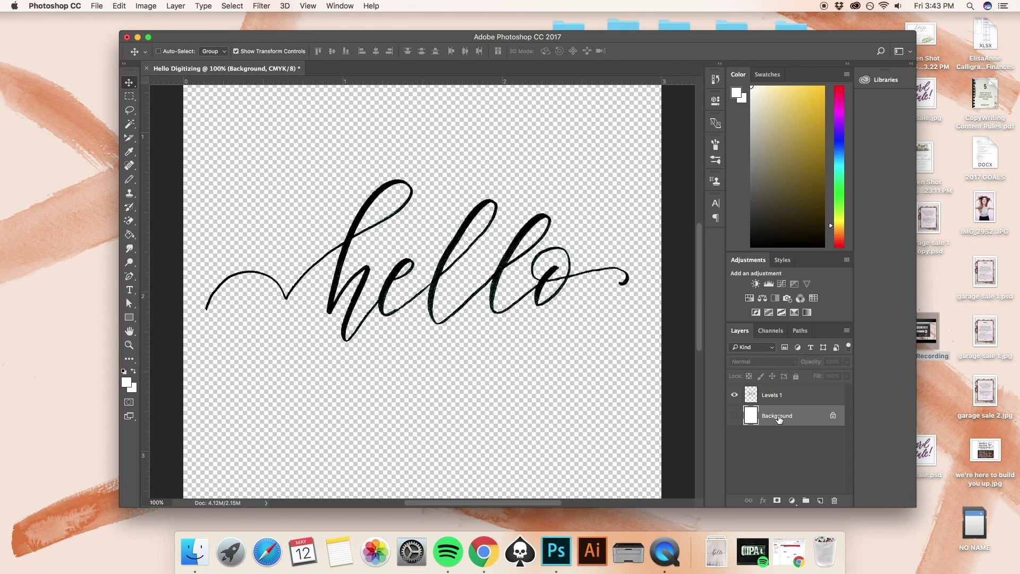
Switch to the standard Eraser Tool, dismiss the hidden-layer warning, and show Background again.
left_click(130, 221)
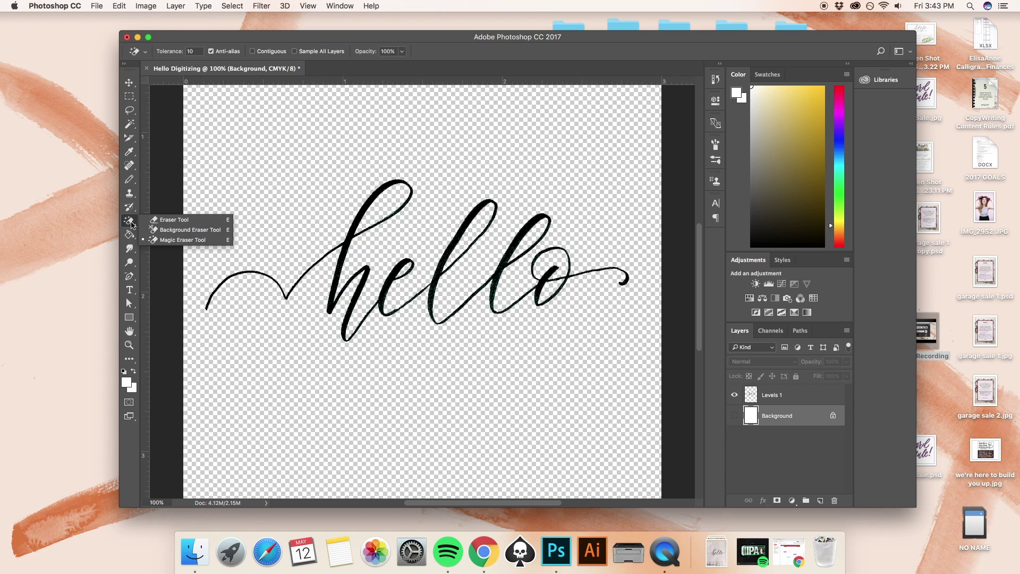
left_click(180, 223)
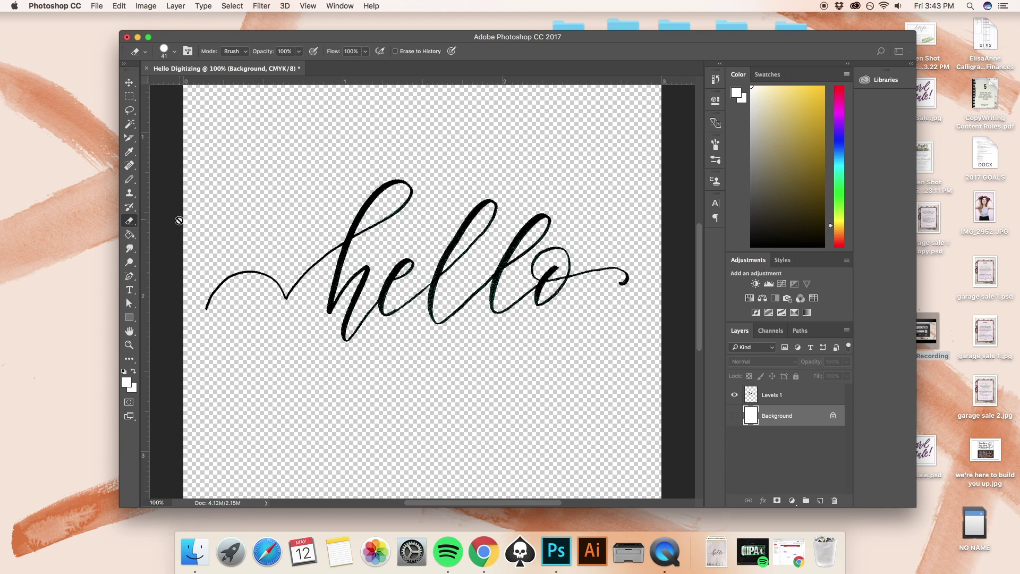
left_click(252, 276)
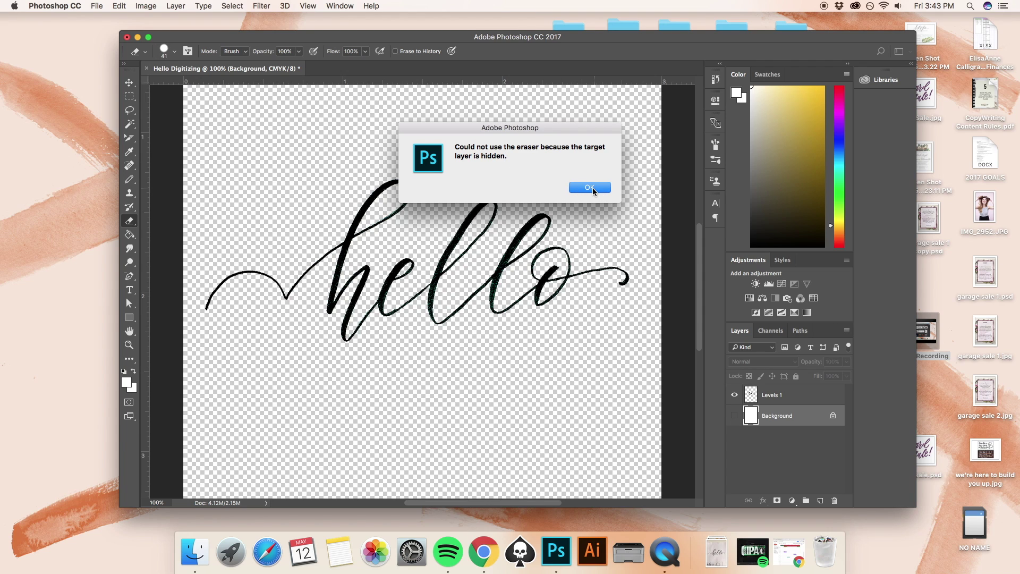
left_click(592, 187)
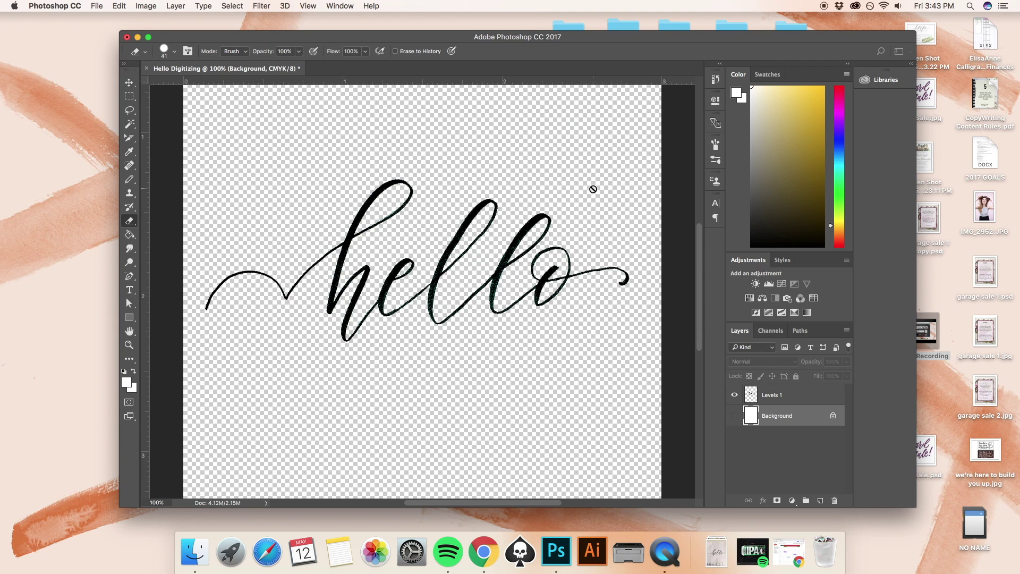
left_click(734, 416)
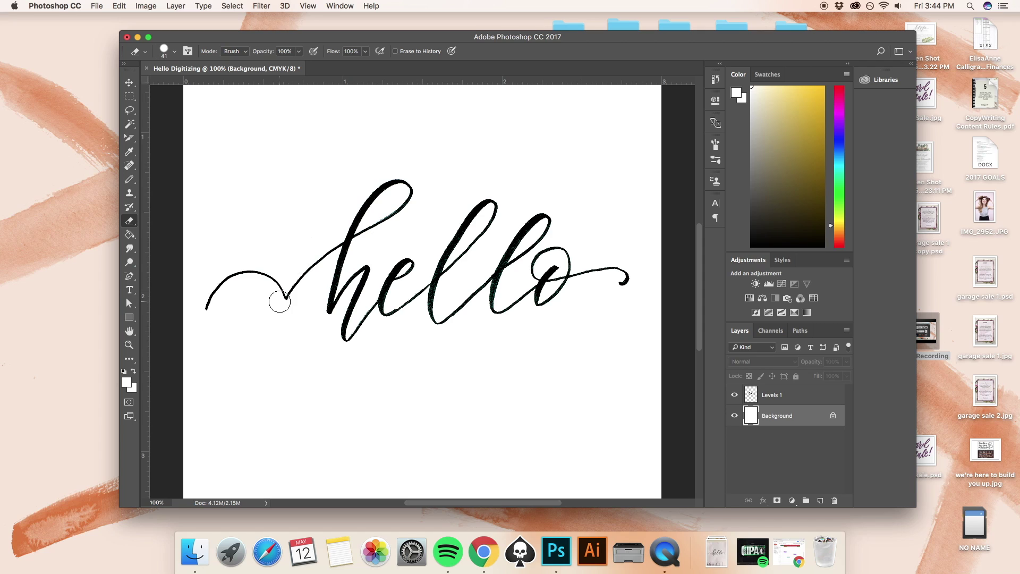
left_click_drag(211, 299, 212, 301)
left_click(775, 397)
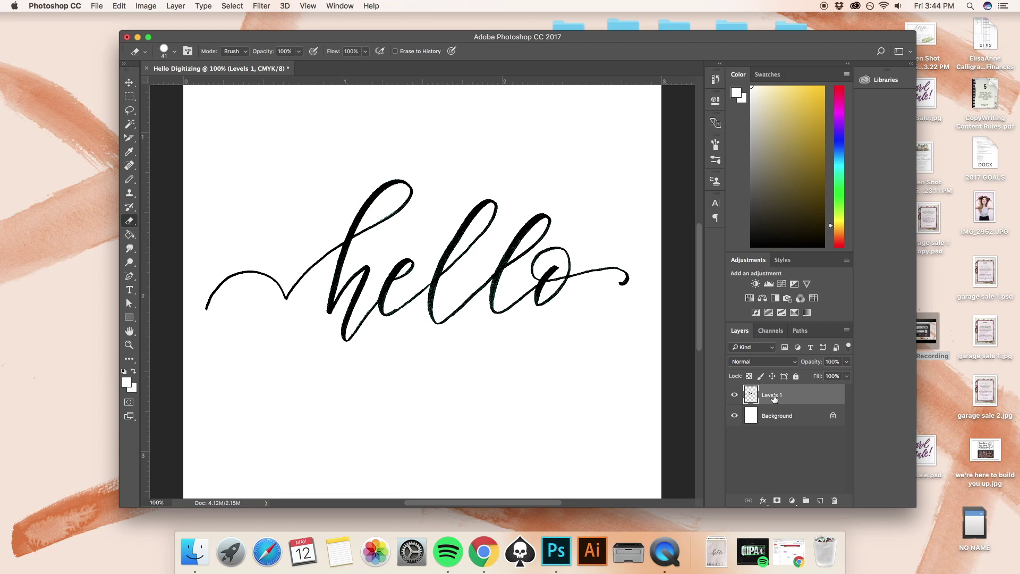
double_click(772, 396)
Rename the layer to HELLO and erase the curled swash left of the word.
type("HELLO")
key("Return")
left_click(796, 417)
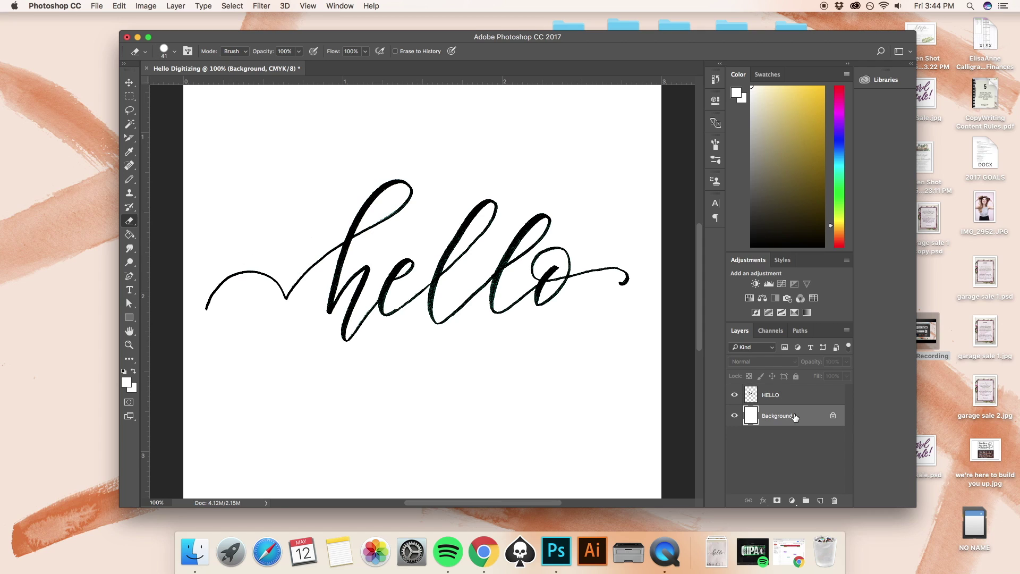
left_click(790, 393)
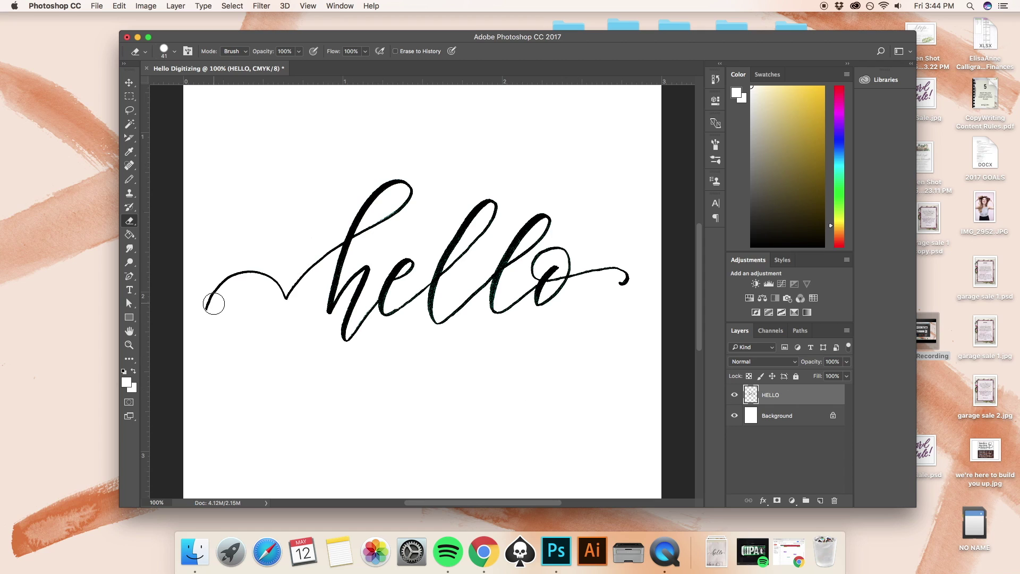
mouse_move(216, 292)
left_mouse_down()
mouse_move(212, 308)
mouse_move(220, 284)
mouse_move(242, 272)
mouse_move(276, 294)
left_mouse_up()
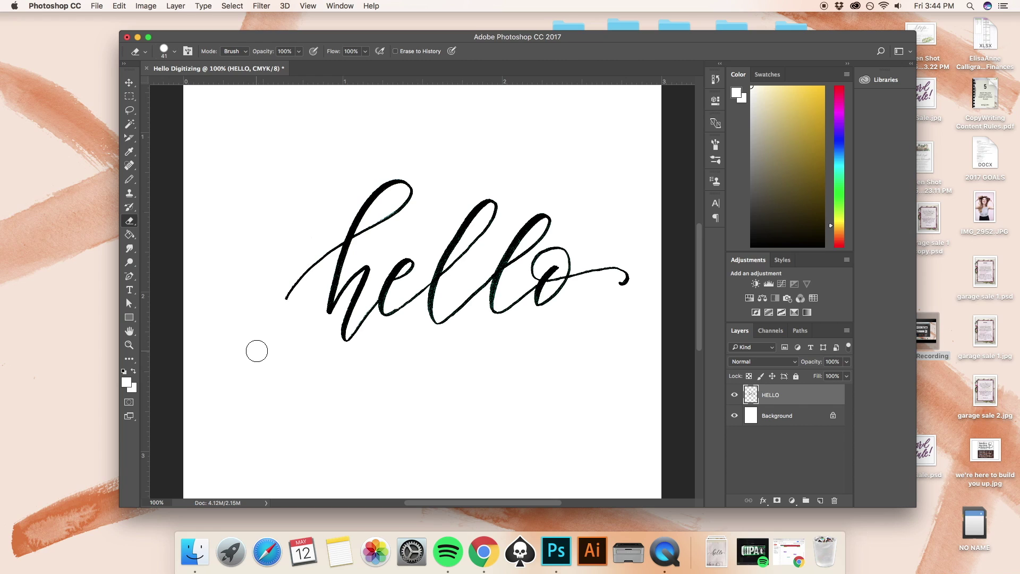
key("super+plus")
key("super+plus")
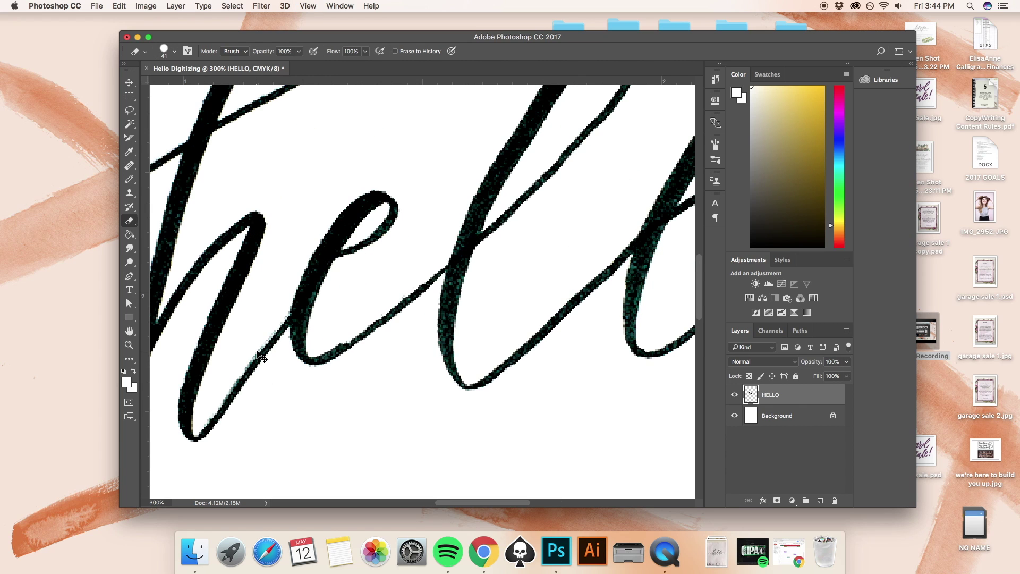
scroll(257, 351, "left", 5)
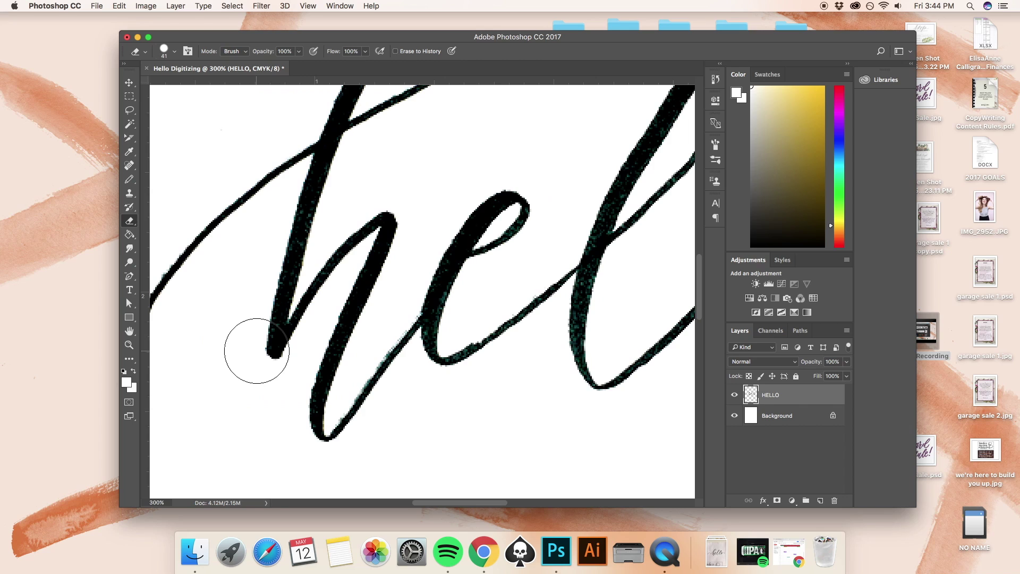
scroll(257, 351, "right", 1)
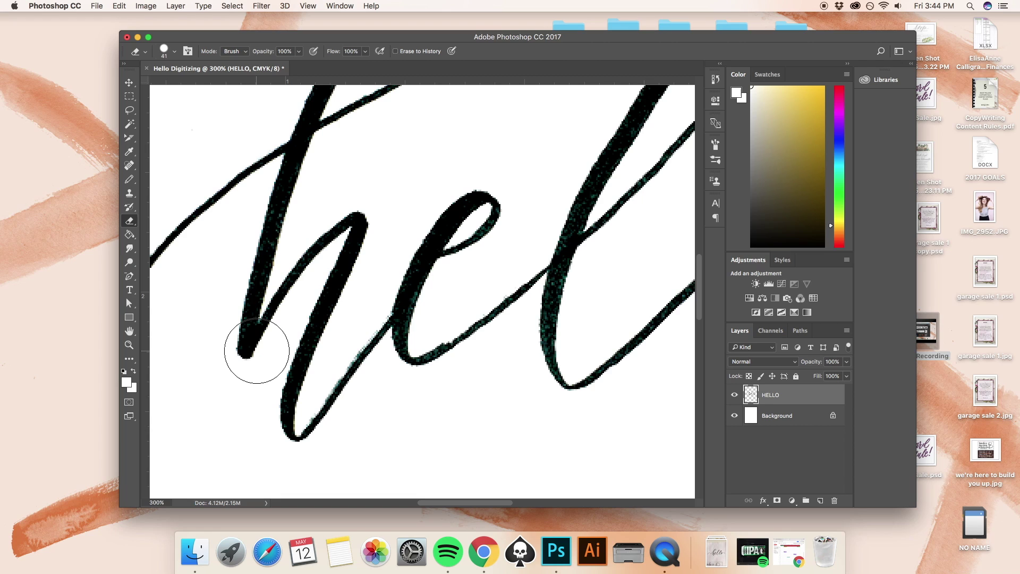
key("super+minus")
key("super+equal")
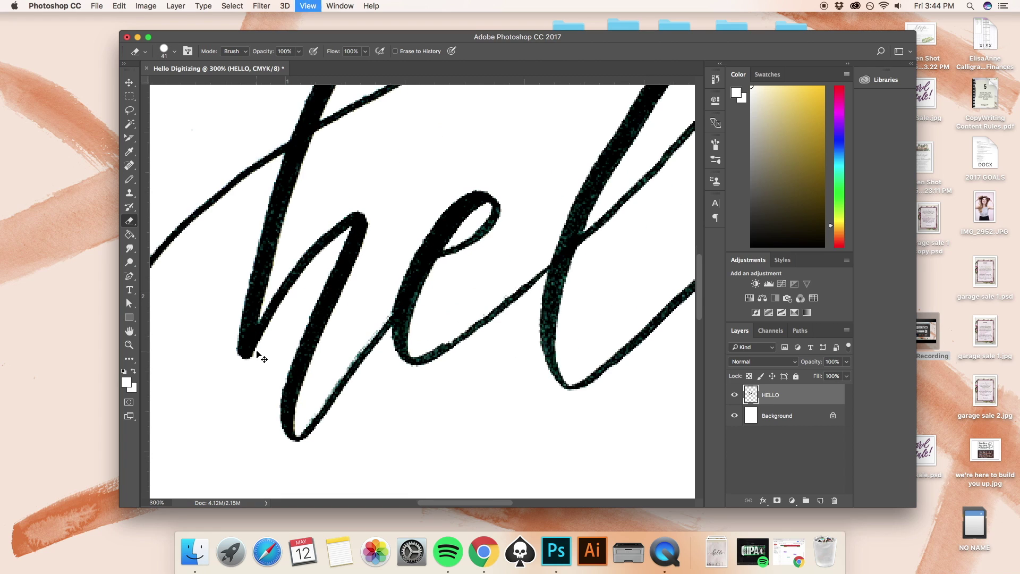
key("super+equal")
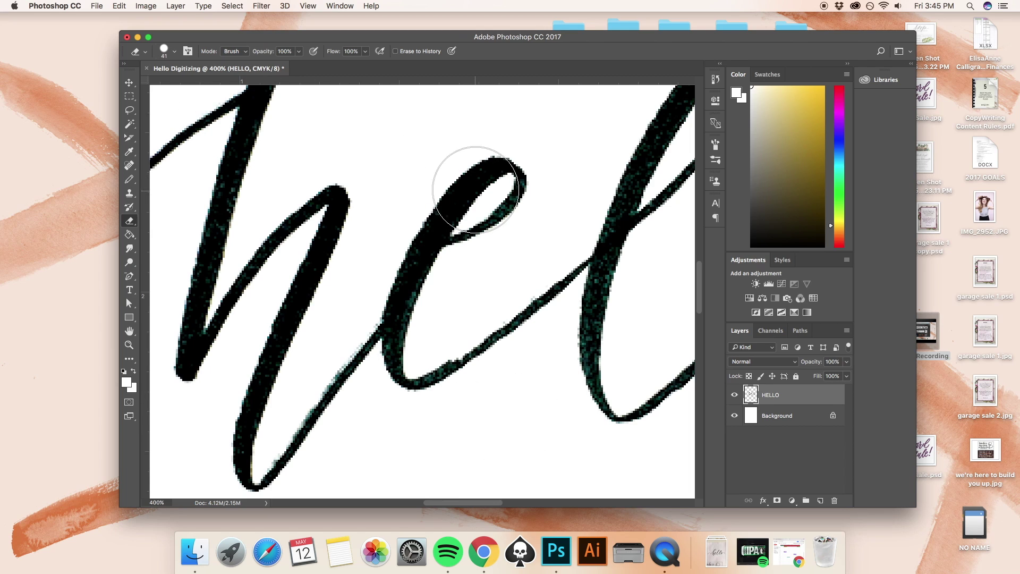
left_click_drag(467, 369, 468, 360)
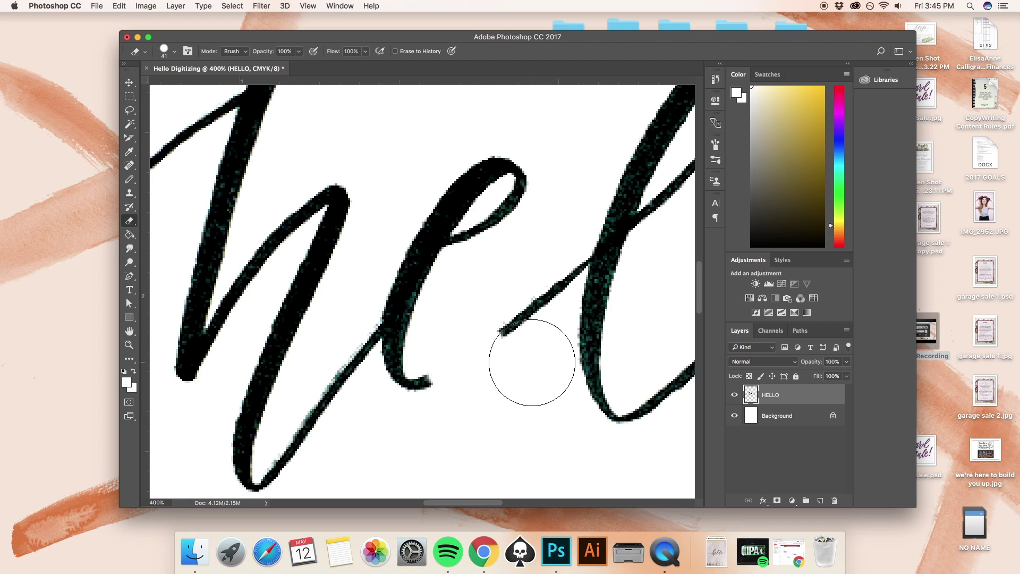
key("super+z")
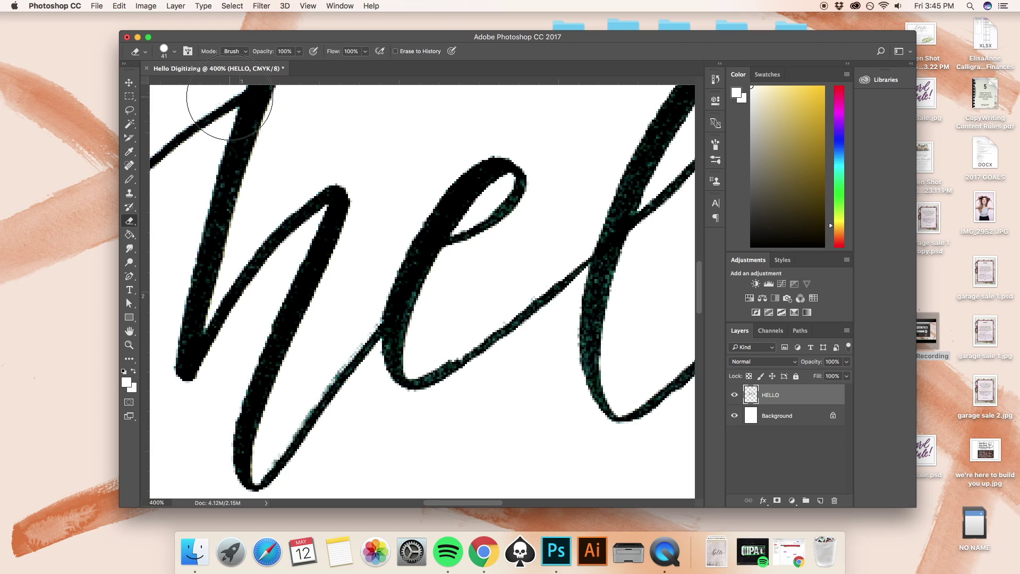
left_click(175, 52)
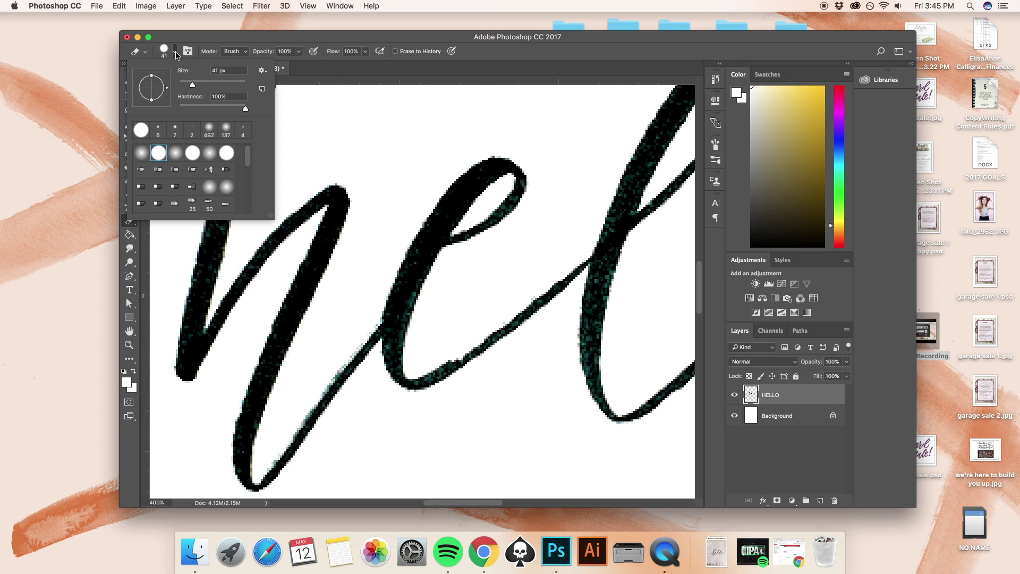
Reduce the eraser brush size from 41 px to 14 px.
left_click(175, 52)
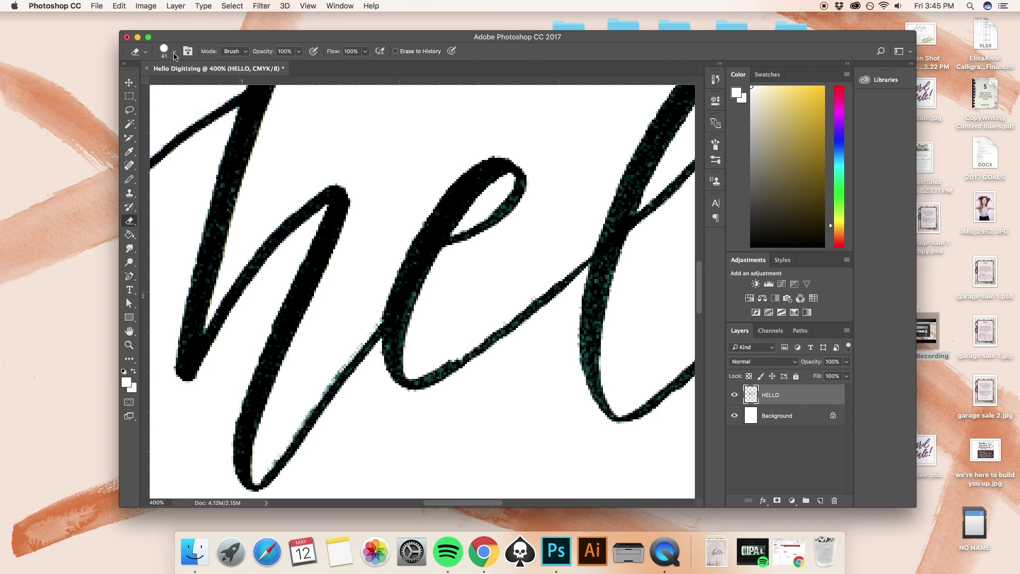
left_click(176, 52)
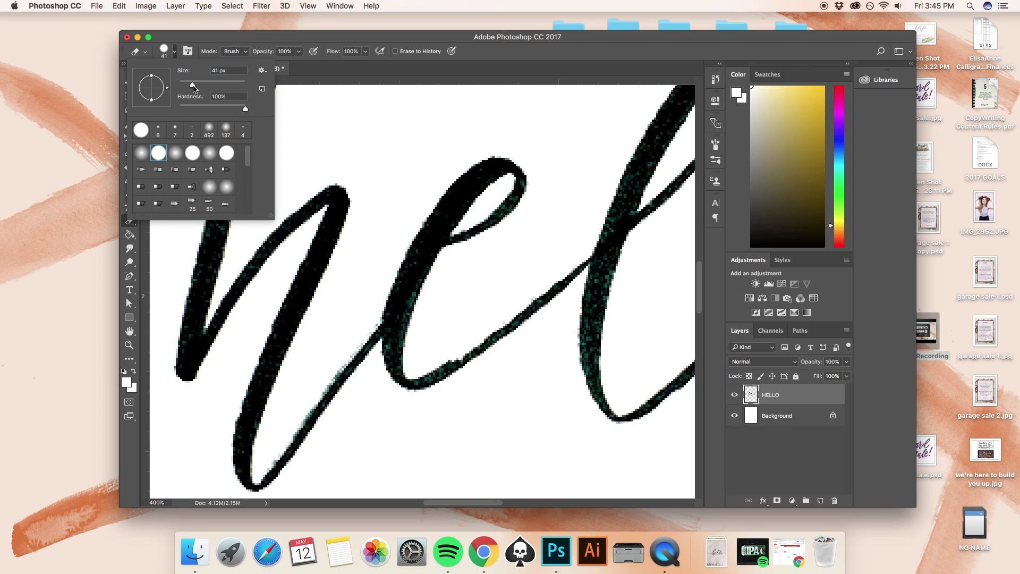
left_click_drag(194, 88, 183, 88)
left_click(174, 51)
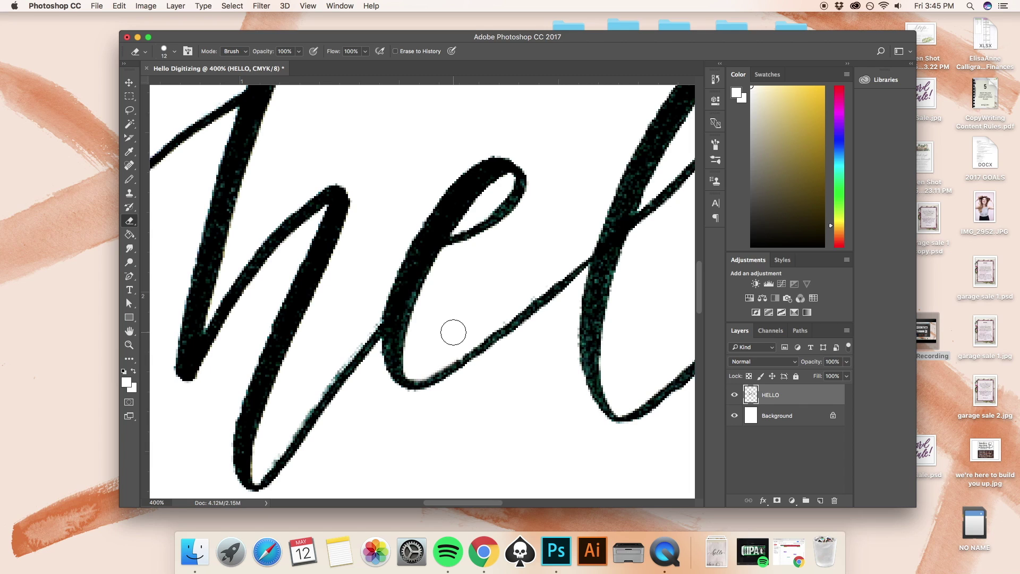
key("super+minus")
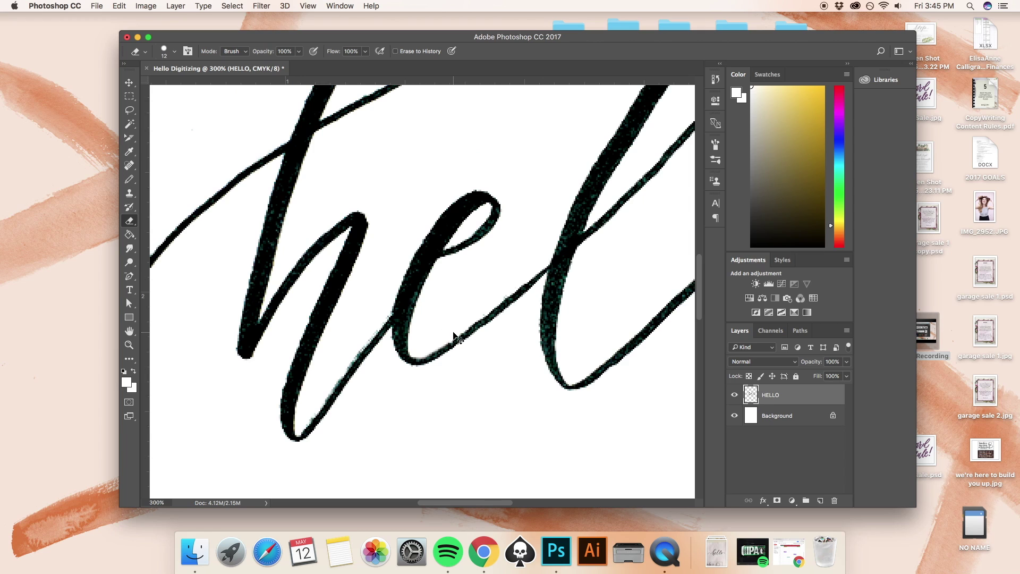
Zoom out to the full page and shift the HELLO lettering left to centre it.
key("super+minus")
key("super+minus")
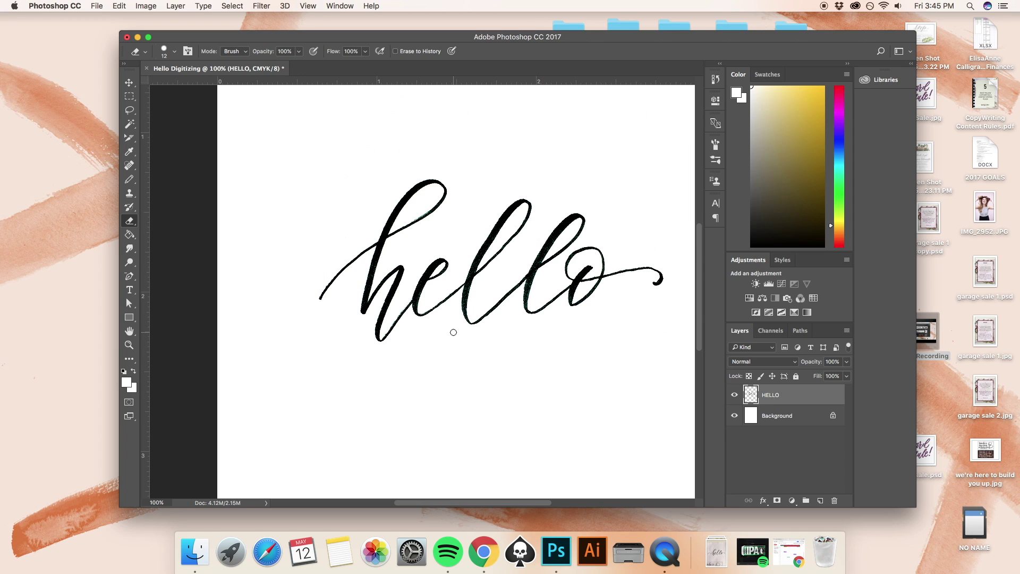
scroll(454, 332, "right", 3)
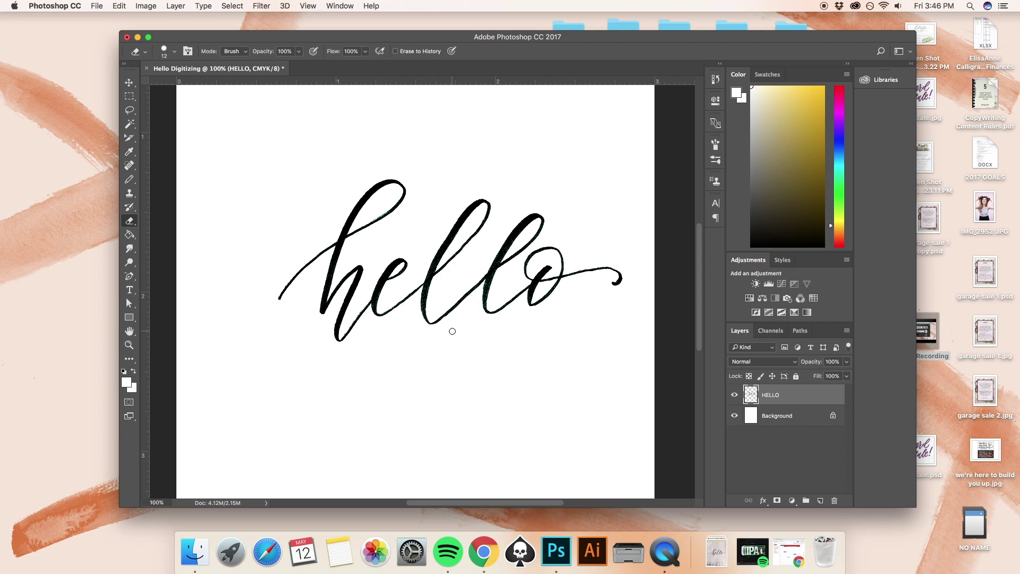
key("super+minus")
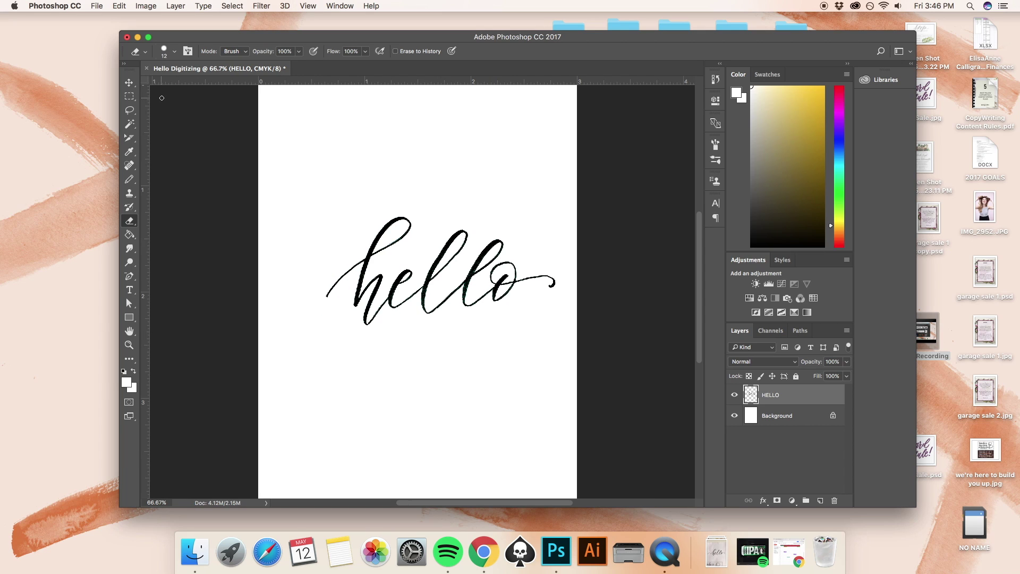
left_click(130, 83)
left_click_drag(486, 287, 463, 287)
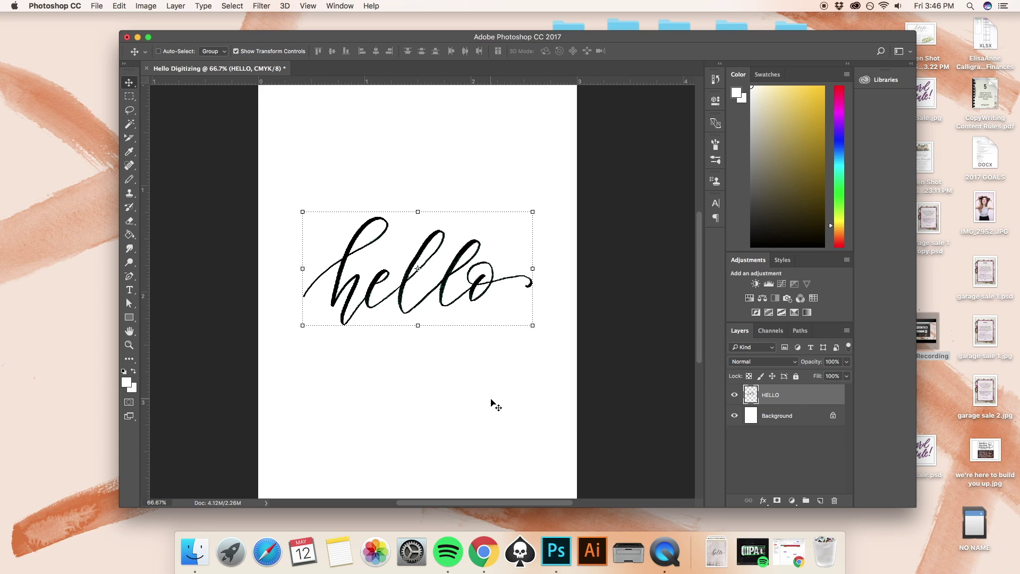
left_click_drag(467, 294, 472, 294)
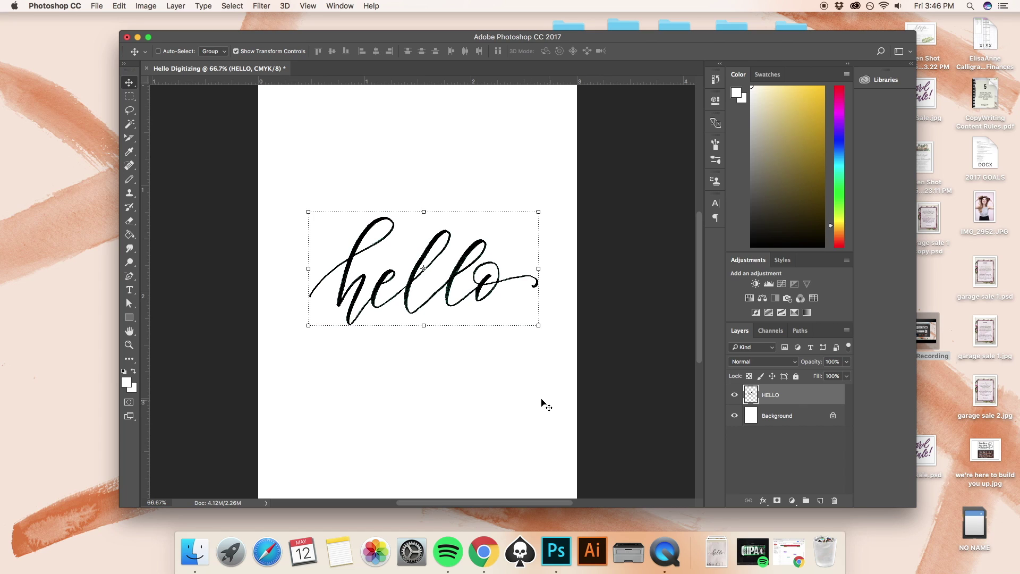